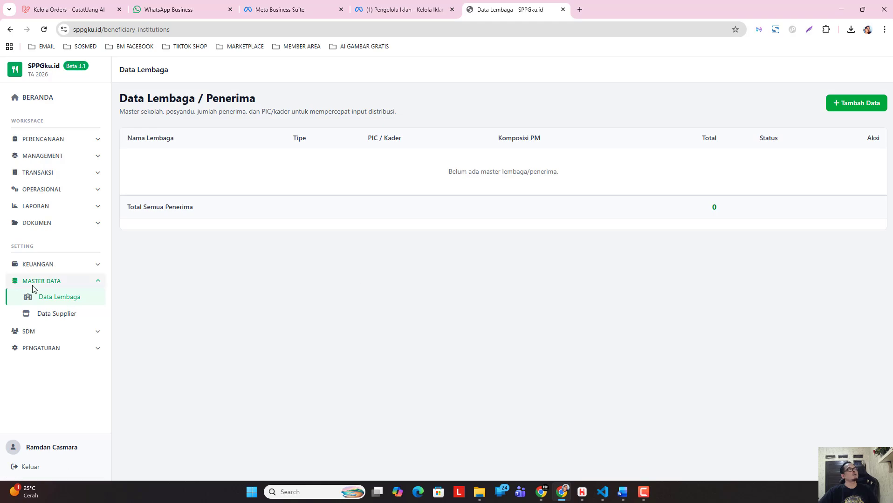
Start a new record in Data Lembaga under Master Data with the type Sekolah / Satuan Pendidikan.
{"action": "left_click", "coordinate": [48, 285]}
{"action": "left_click", "coordinate": [56, 281]}
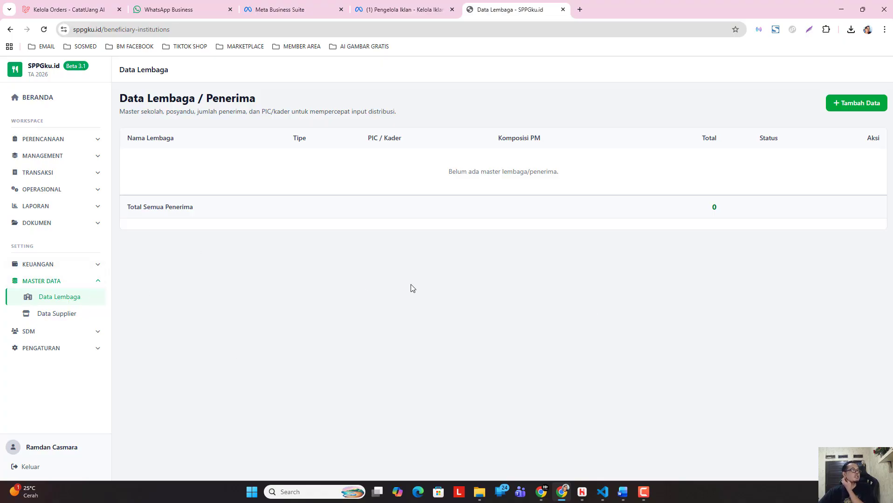
{"action": "left_click", "coordinate": [853, 108]}
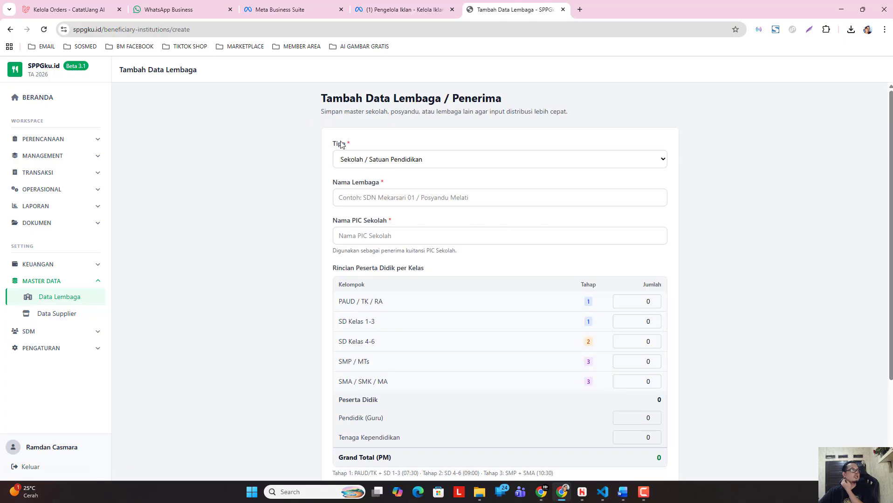
{"action": "left_click", "coordinate": [443, 164]}
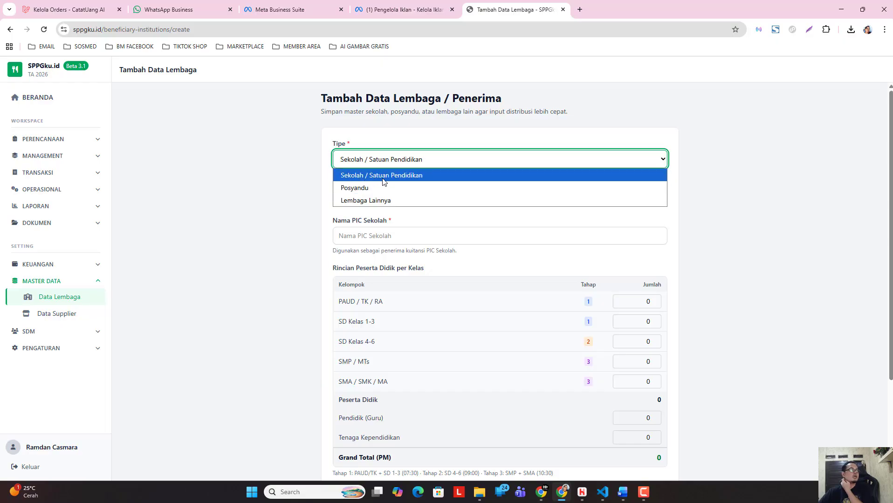
{"action": "left_click", "coordinate": [425, 175]}
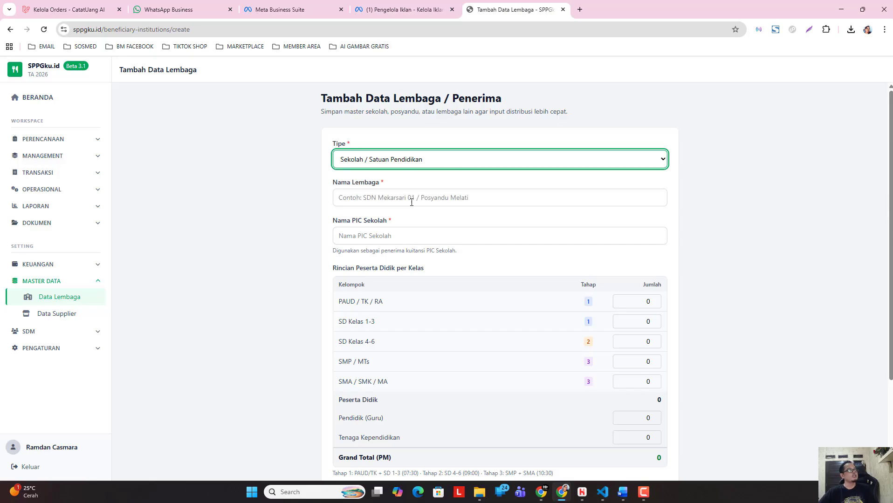
Enter SDN 1 Sukapura as the institution name.
{"action": "left_click", "coordinate": [393, 199]}
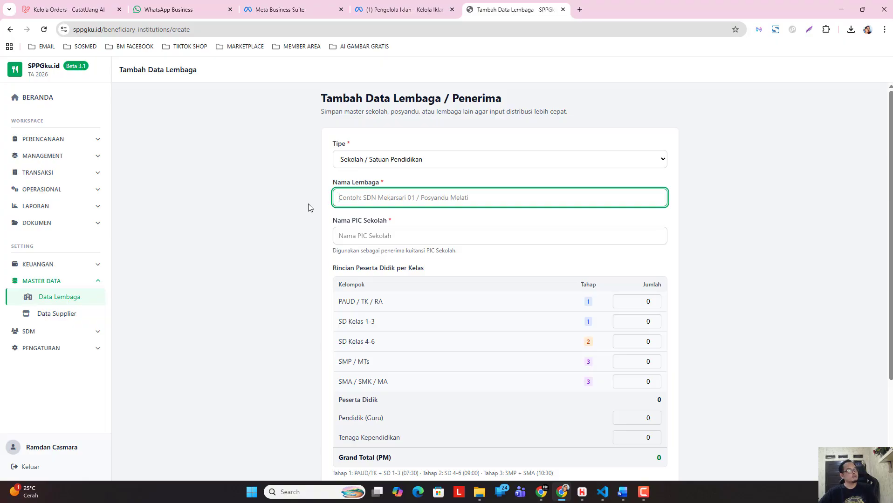
{"action": "type", "text": "S"}
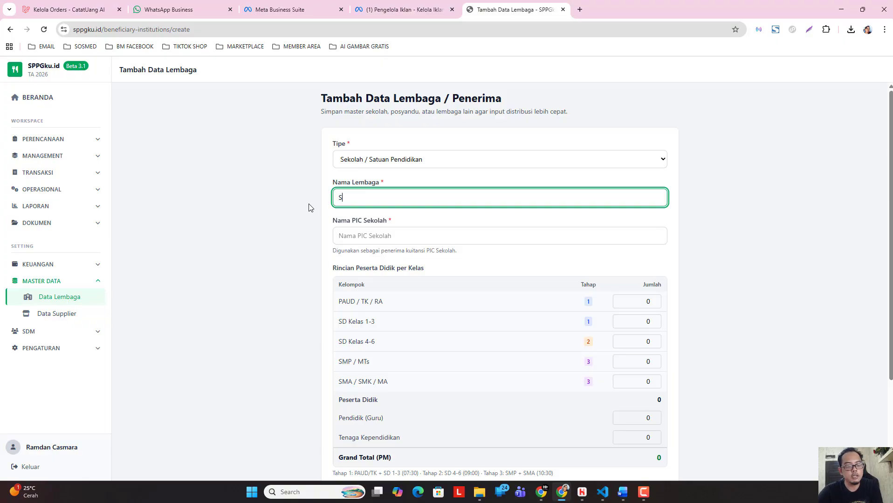
{"action": "type", "text": "D"}
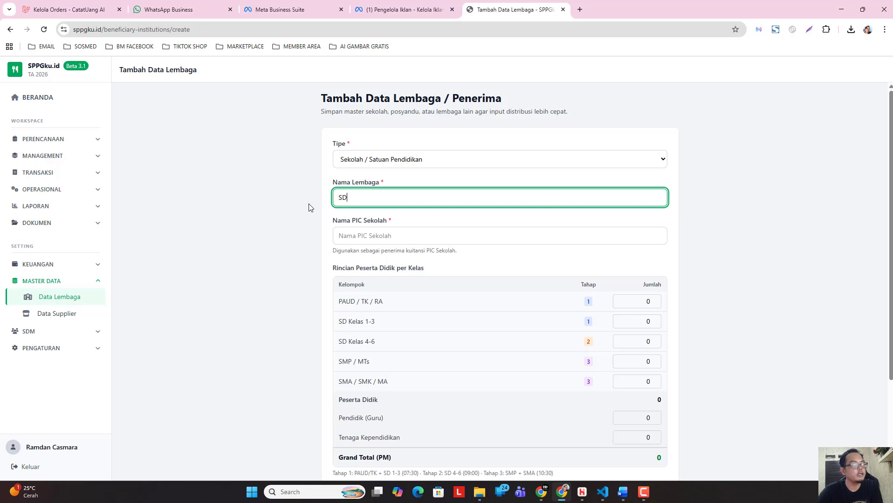
{"action": "type", "text": "N 1"}
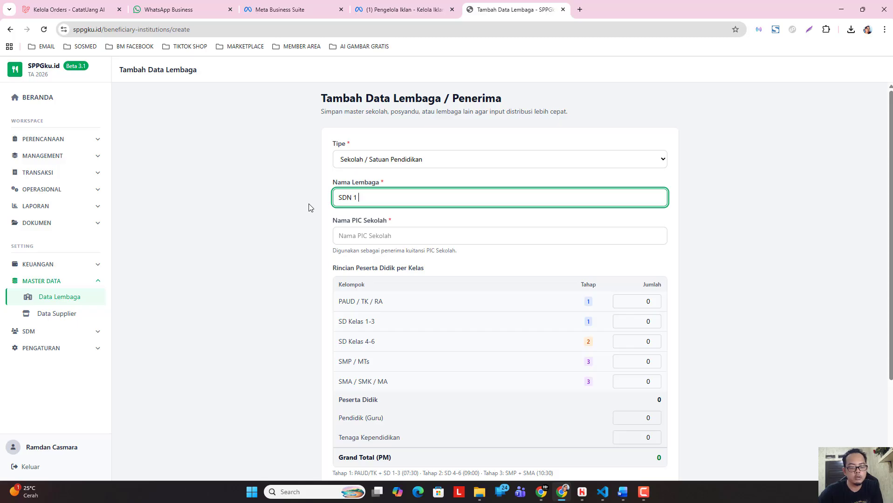
{"action": "type", "text": " Sukapura"}
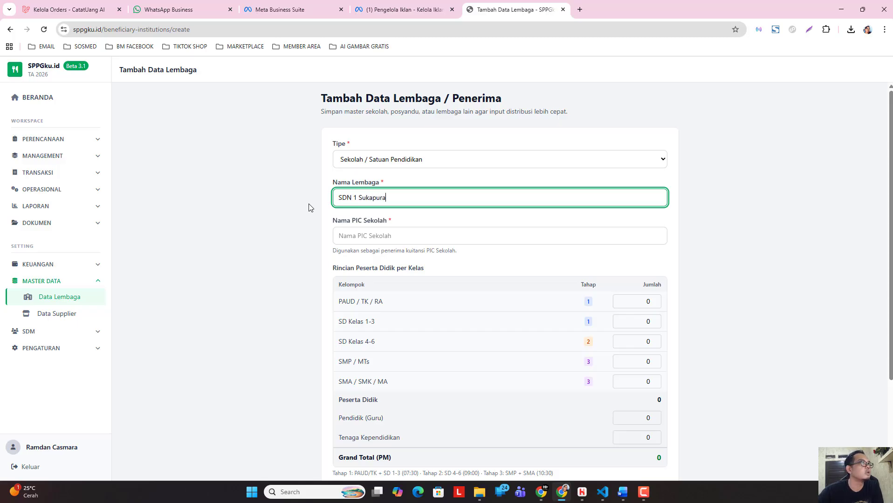
Fill in the full name of the school's PIC.
{"action": "left_click", "coordinate": [372, 238]}
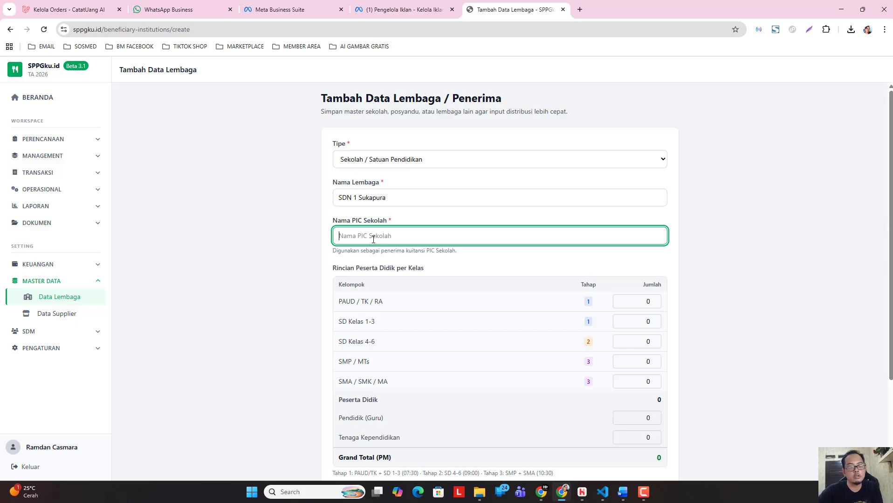
{"action": "type", "text": "Bp"}
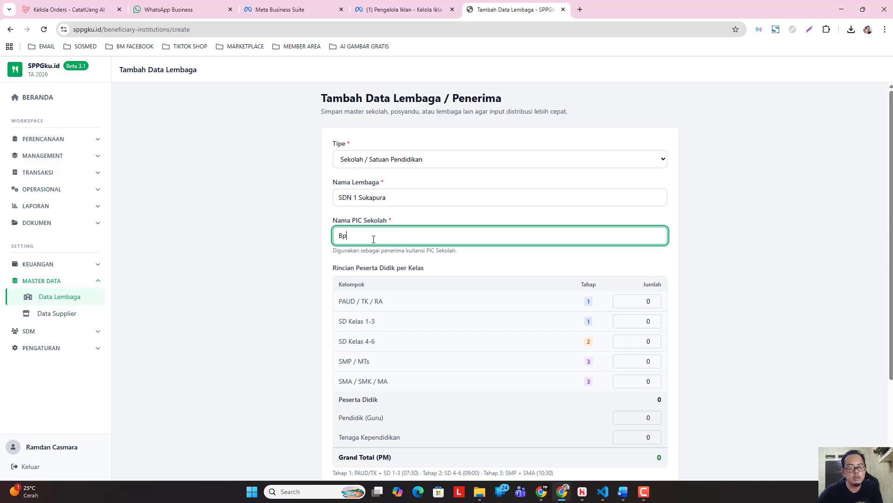
{"action": "key", "text": "BackSpace"}
{"action": "key", "text": "BackSpace"}
{"action": "key", "text": "BackSpace"}
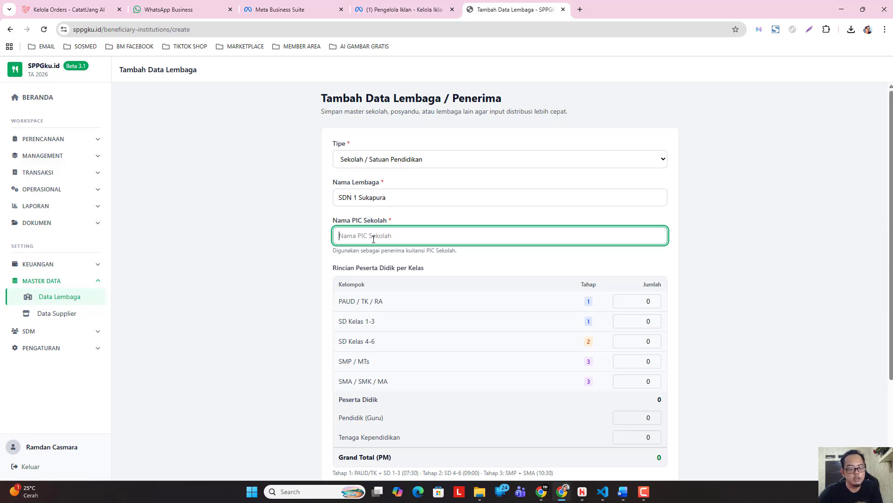
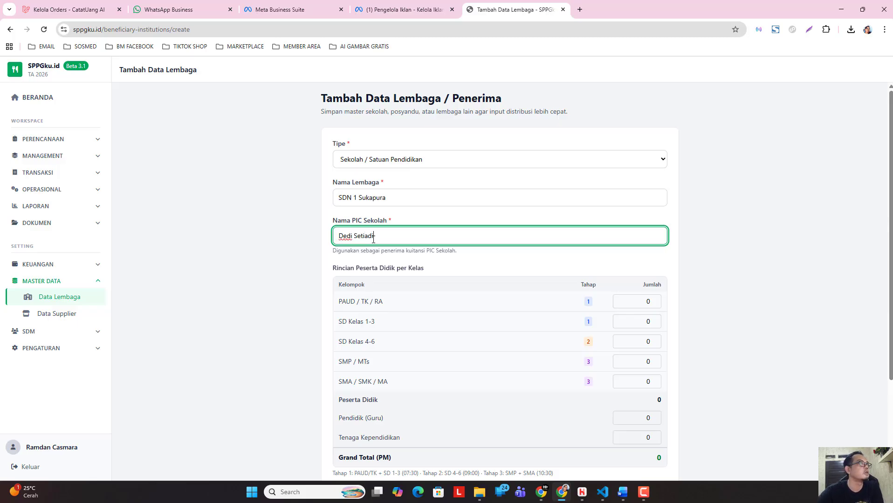
{"action": "left_click", "coordinate": [269, 291]}
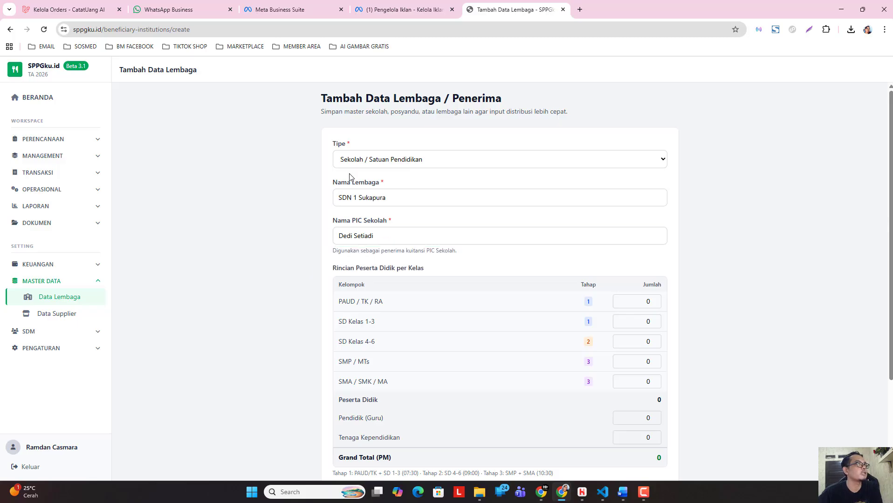
Set the number of students to 120 for SD Kelas 1-3 and 120 for SD Kelas 4-6.
{"action": "scroll", "coordinate": [469, 244], "scroll_direction": "down", "scroll_amount": 2}
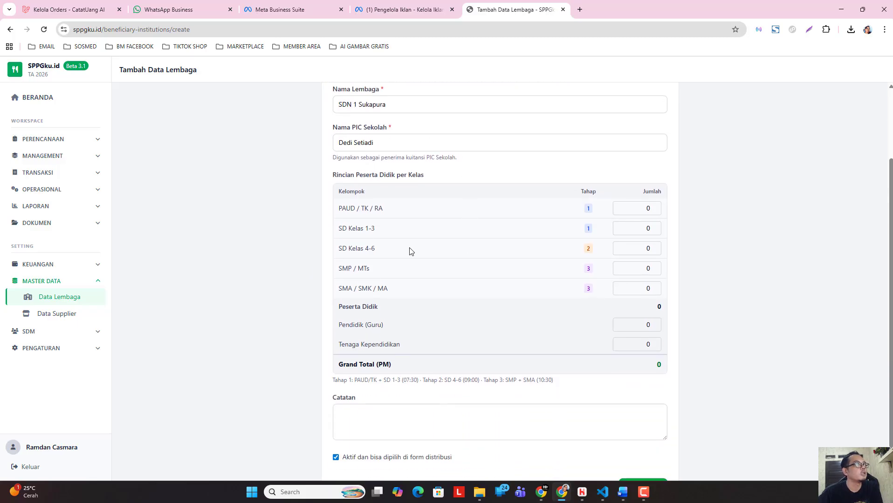
{"action": "scroll", "coordinate": [411, 251], "scroll_direction": "up", "scroll_amount": 1}
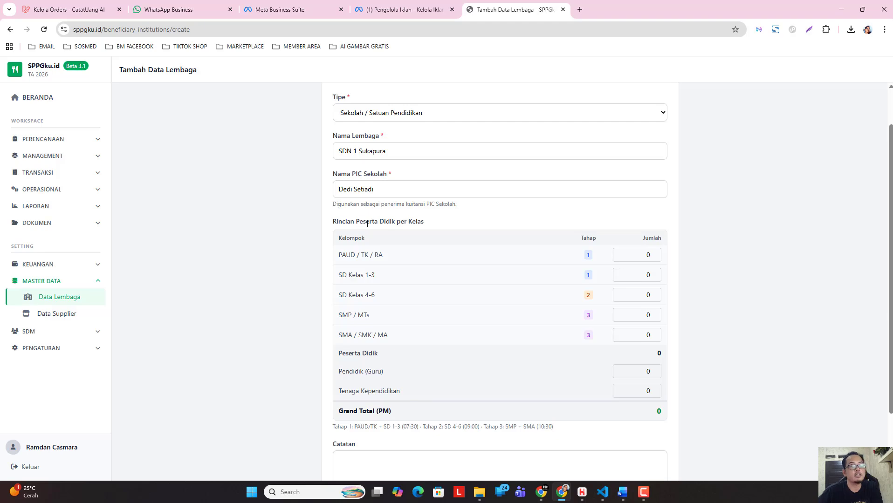
{"action": "scroll", "coordinate": [413, 270], "scroll_direction": "up", "scroll_amount": 1}
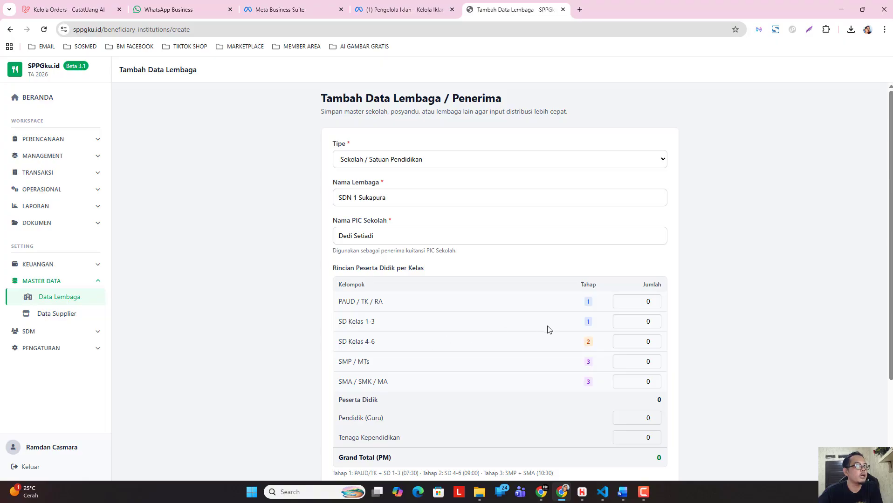
{"action": "double_click", "coordinate": [648, 323]}
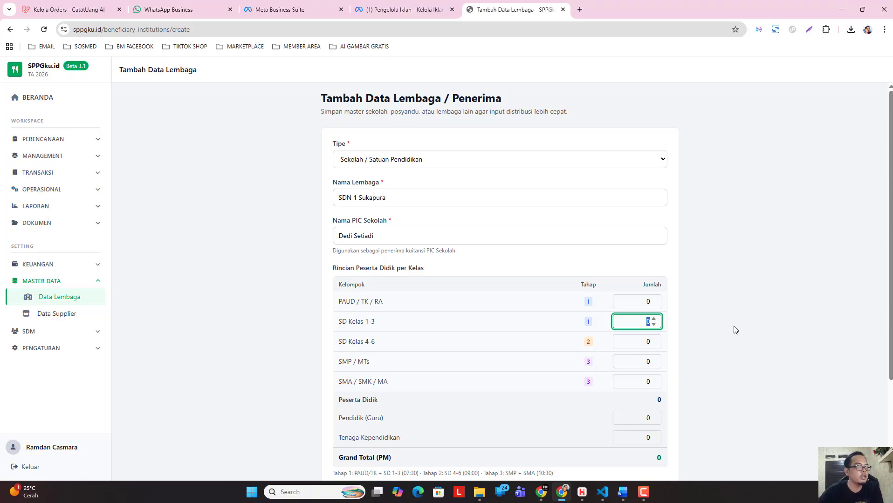
{"action": "type", "text": "120"}
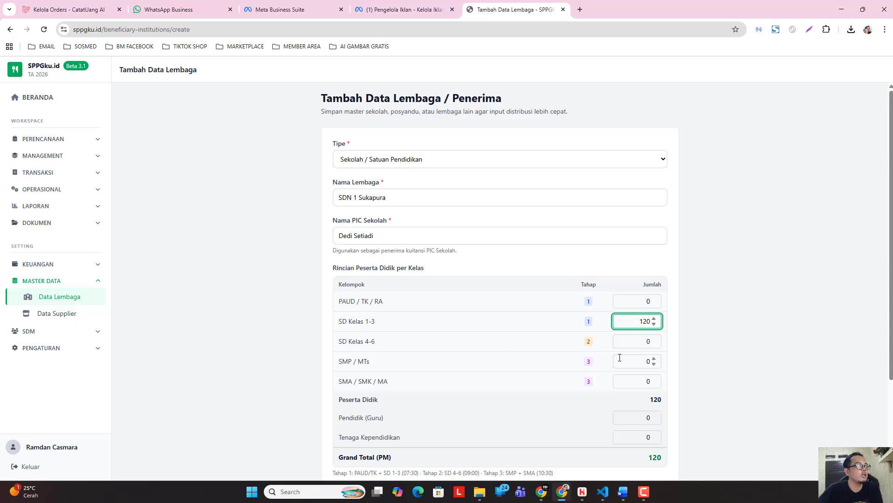
{"action": "left_click", "coordinate": [644, 344]}
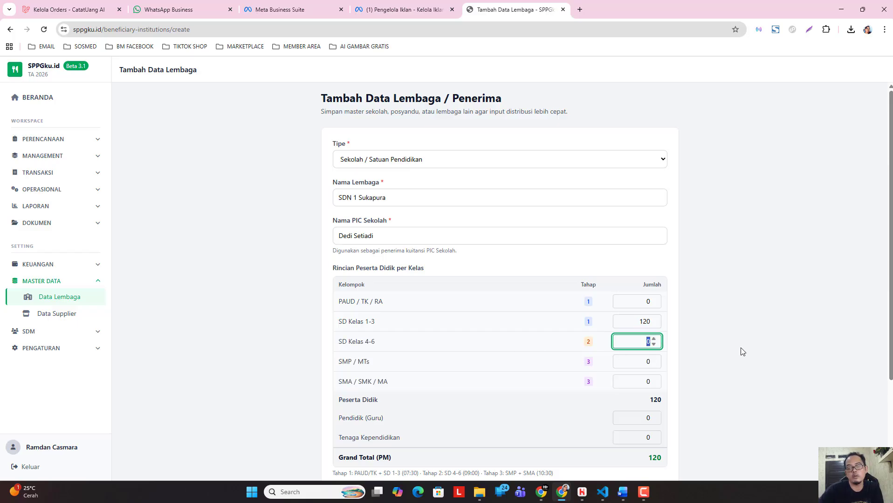
{"action": "type", "text": "120"}
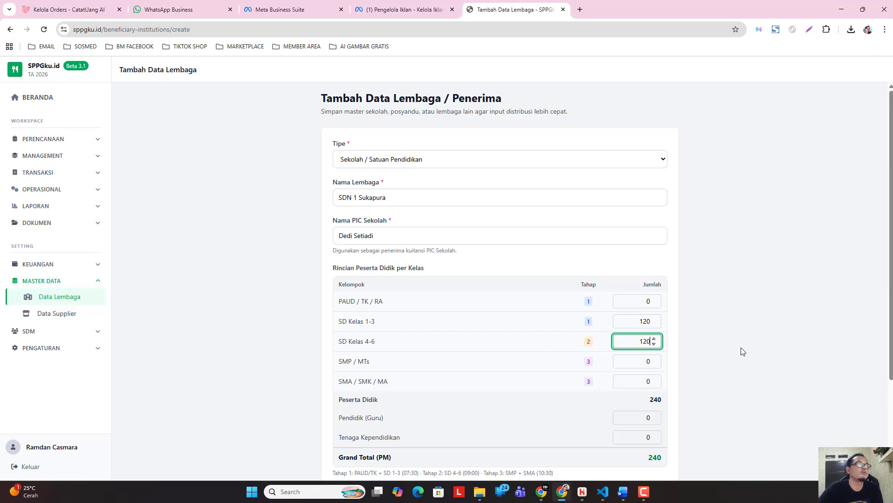
{"action": "left_click", "coordinate": [744, 351]}
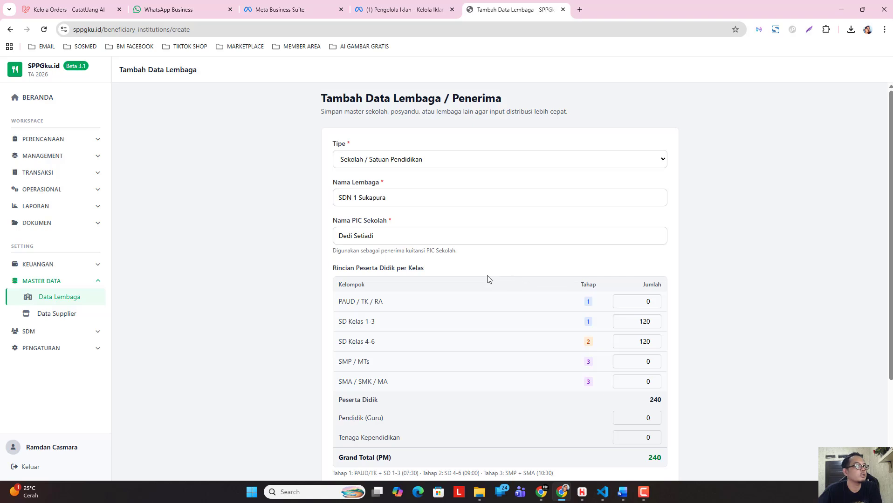
Set the staff counts to 5 for Pendidik (Guru) and 1 for Tenaga Kependidikan.
{"action": "scroll", "coordinate": [488, 279], "scroll_direction": "down", "scroll_amount": 2}
{"action": "scroll", "coordinate": [429, 307], "scroll_direction": "down", "scroll_amount": 1}
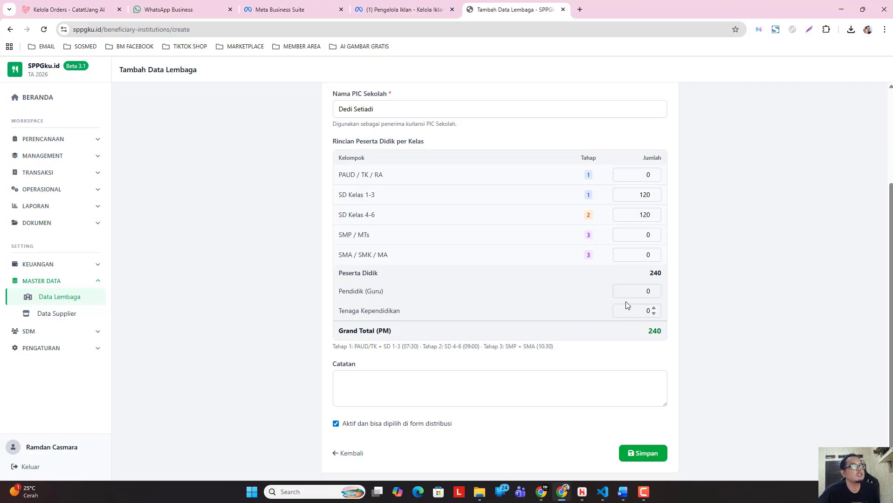
{"action": "left_click", "coordinate": [646, 291]}
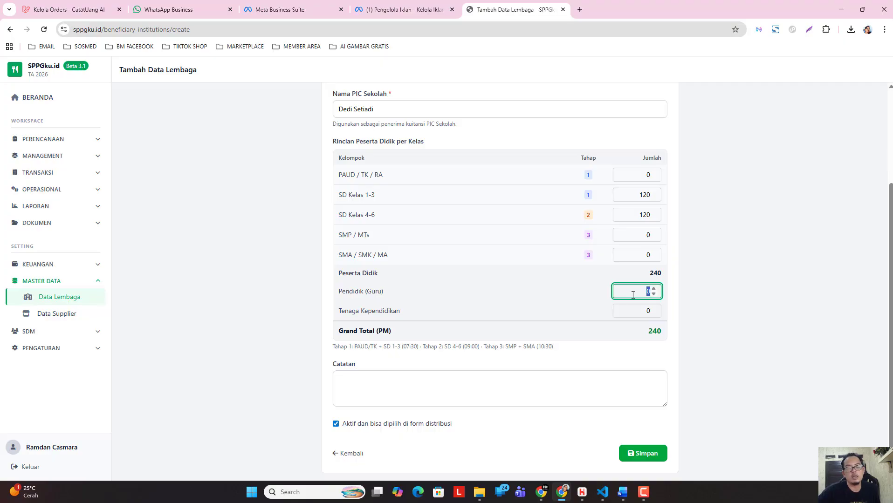
{"action": "type", "text": "5"}
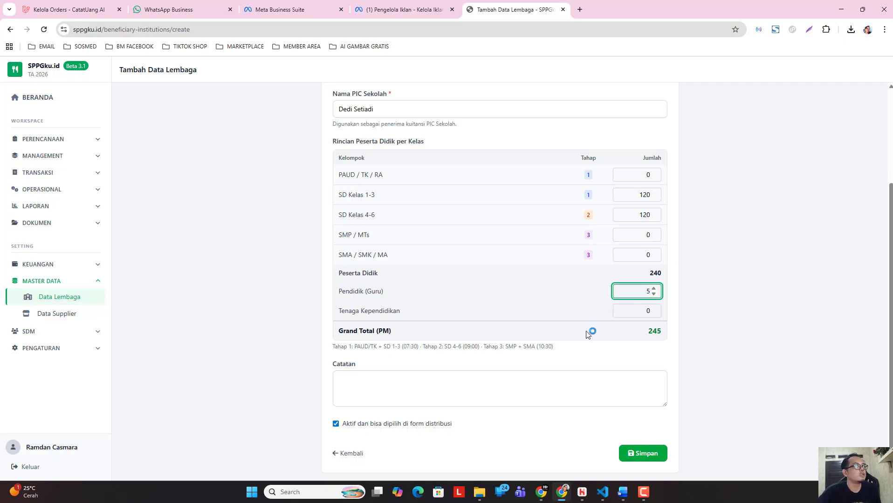
{"action": "left_click", "coordinate": [648, 312]}
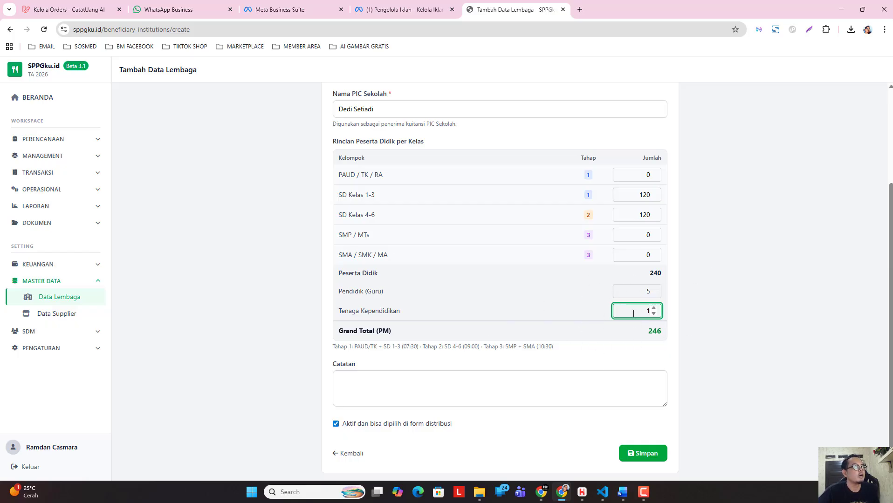
{"action": "left_click_drag", "start_coordinate": [652, 310], "coordinate": [418, 302]}
{"action": "key", "text": "BackSpace"}
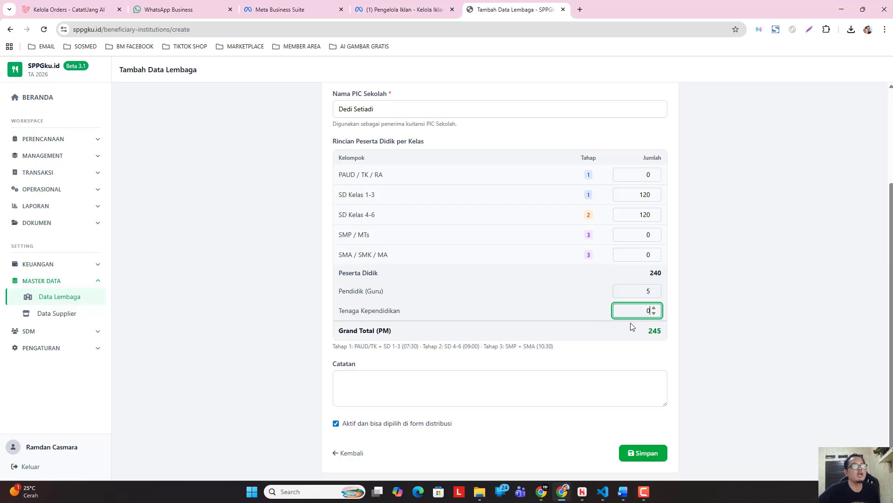
{"action": "left_click", "coordinate": [780, 340]}
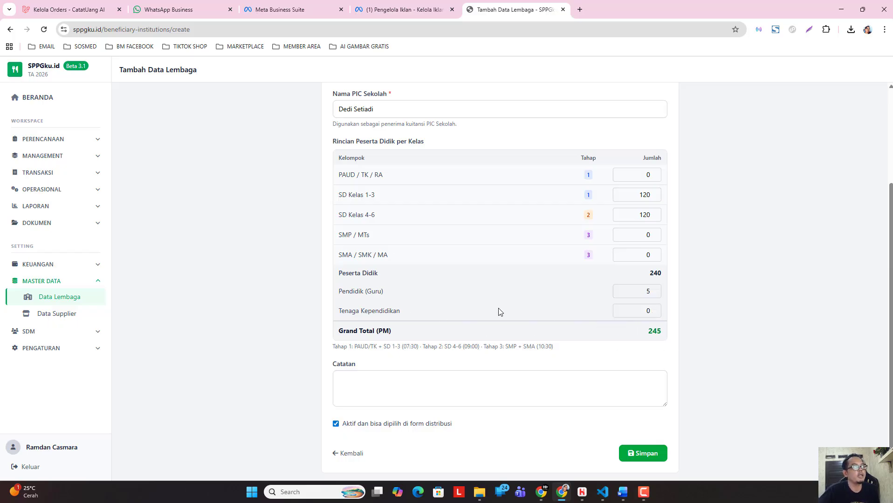
{"action": "double_click", "coordinate": [648, 312]}
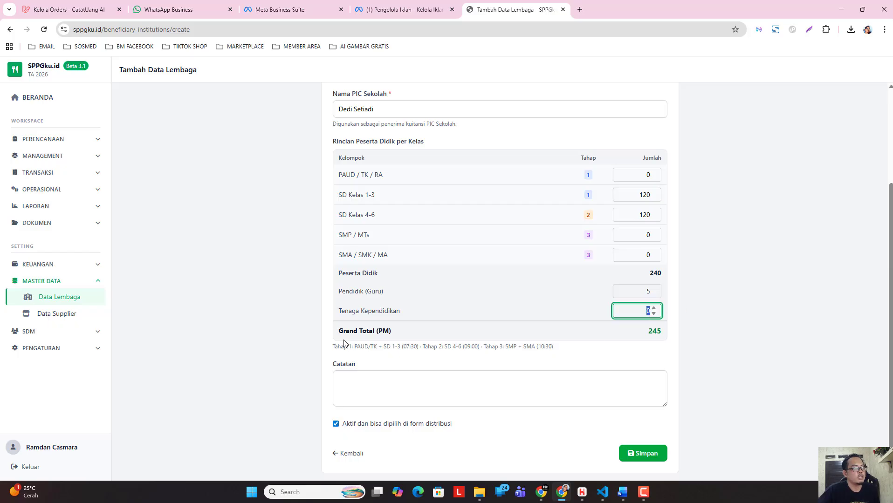
{"action": "left_click", "coordinate": [691, 348]}
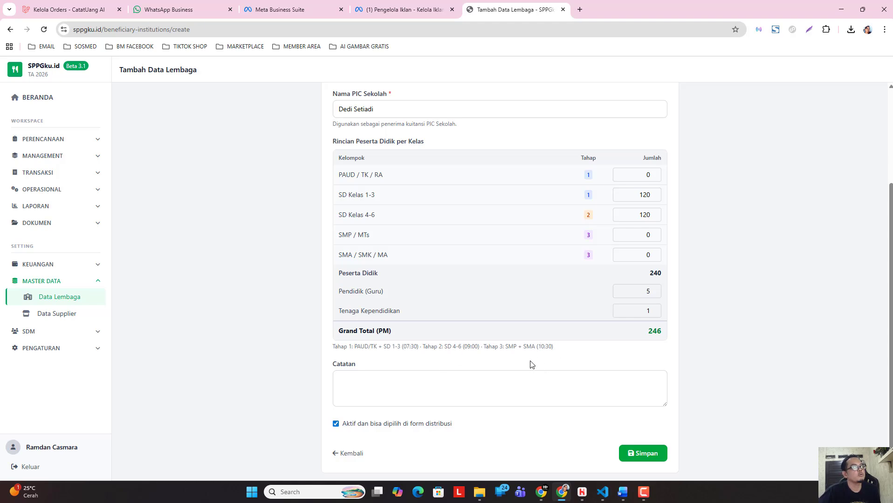
Review the completed SDN 1 Sukapura form and save the record.
{"action": "scroll", "coordinate": [449, 343], "scroll_direction": "up", "scroll_amount": 2}
{"action": "scroll", "coordinate": [449, 342], "scroll_direction": "up", "scroll_amount": 1}
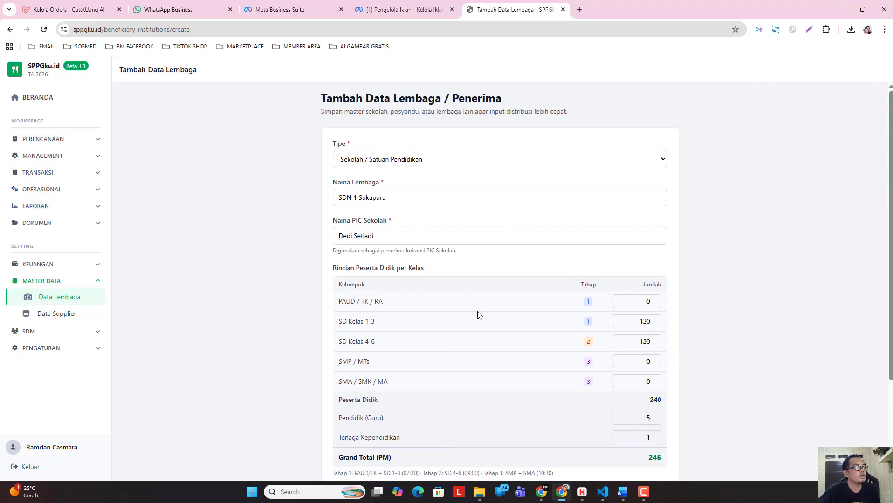
{"action": "scroll", "coordinate": [478, 315], "scroll_direction": "down", "scroll_amount": 3}
{"action": "left_click", "coordinate": [642, 453]}
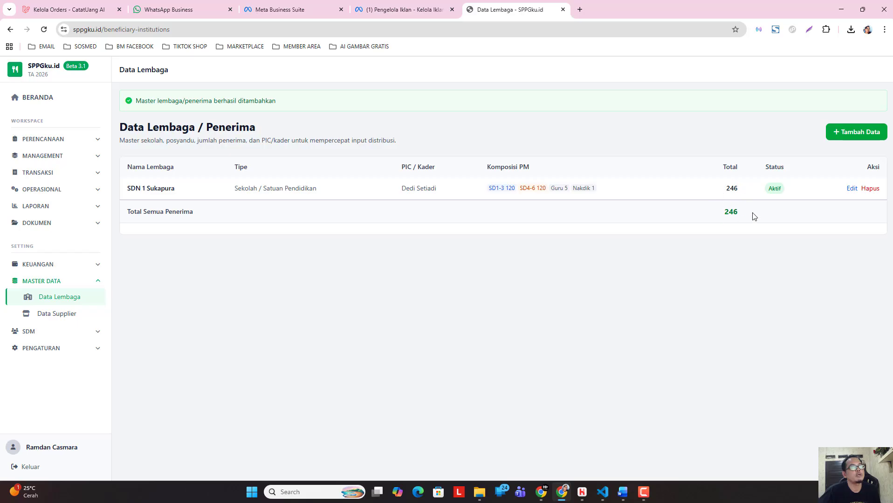
Start a new institution record of type Sekolah / Satuan Pendidikan and name it SDN 2 Cikoneng.
{"action": "left_click", "coordinate": [845, 134]}
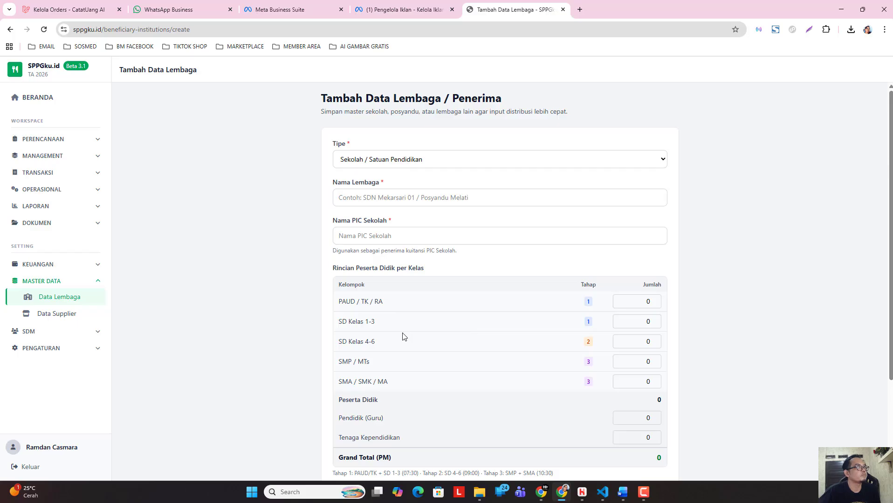
{"action": "left_click", "coordinate": [402, 197]}
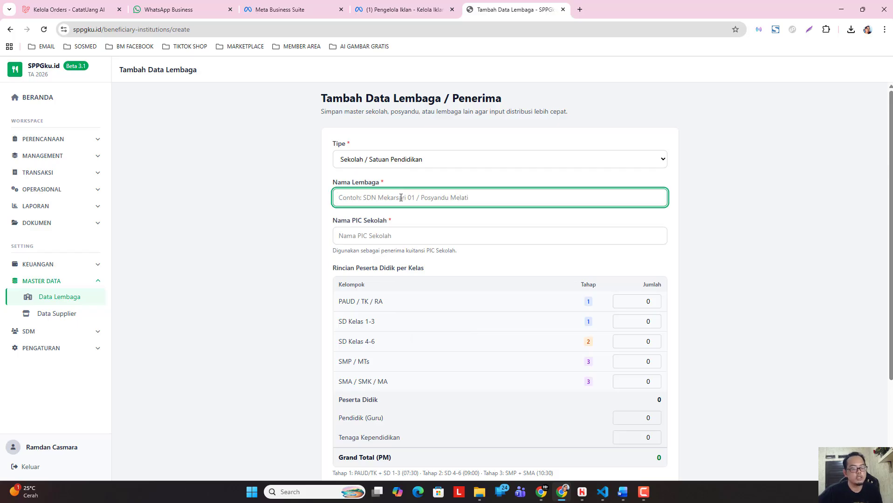
{"action": "type", "text": "SDN 2"}
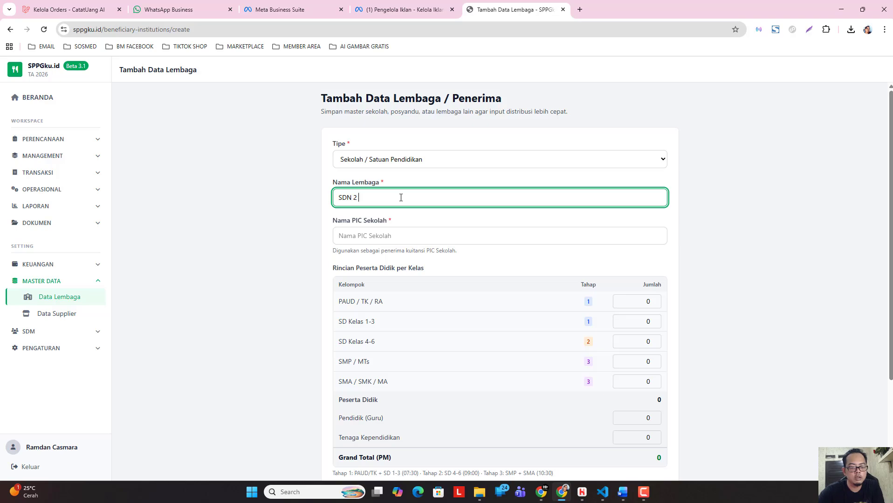
{"action": "type", "text": "Cikoneng"}
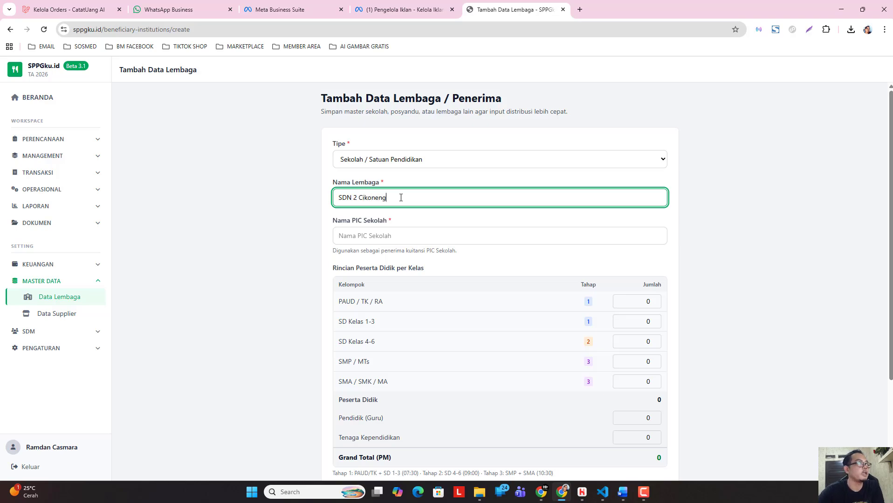
{"action": "left_click", "coordinate": [308, 344]}
Fill in the name of the PIC for SDN 2 Cikoneng.
{"action": "left_click", "coordinate": [425, 241]}
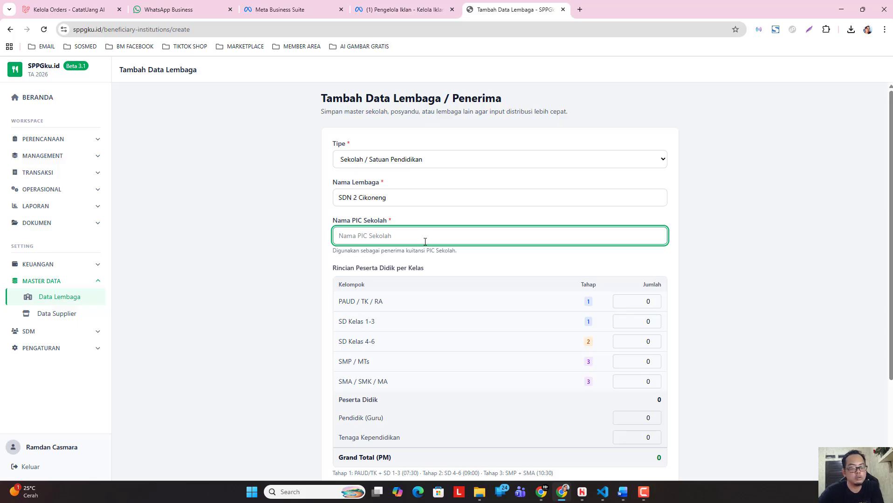
{"action": "type", "text": "Ibu "}
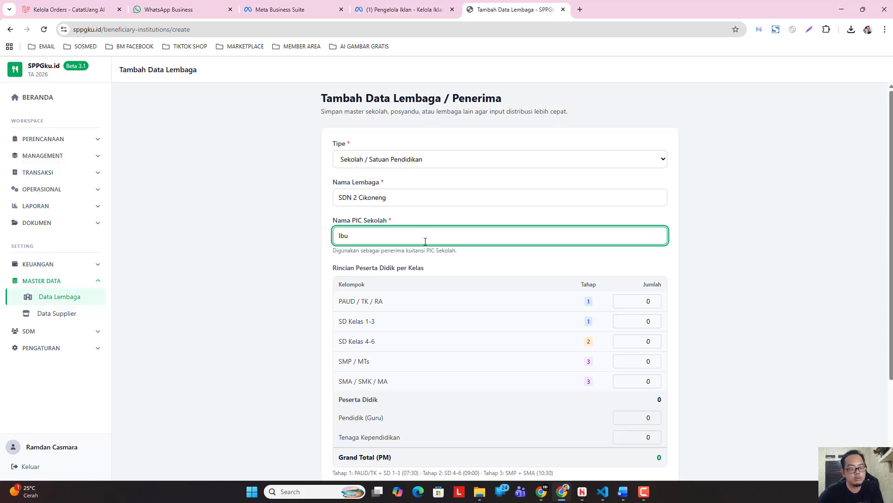
{"action": "type", "text": "Mi"}
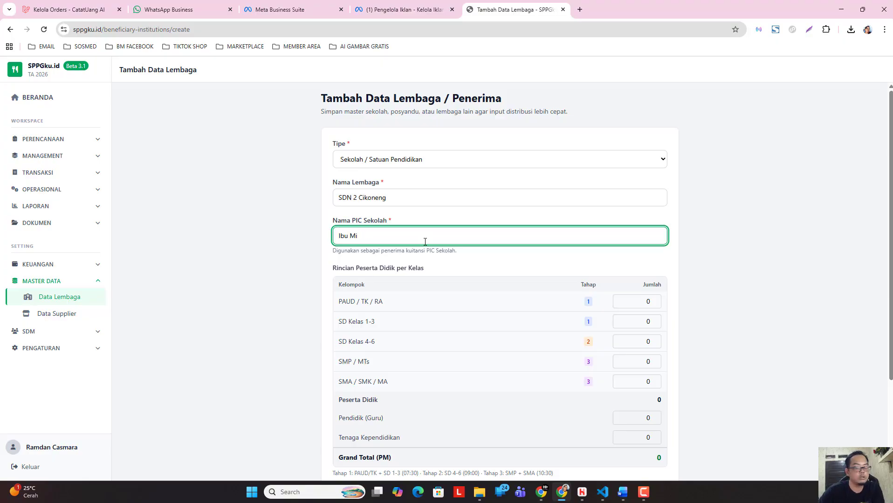
{"action": "type", "text": "nmin"}
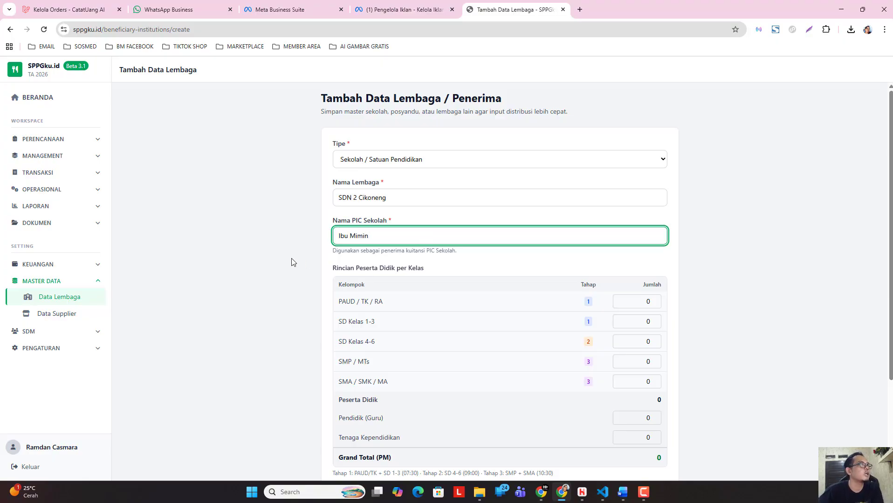
{"action": "left_click", "coordinate": [291, 261]}
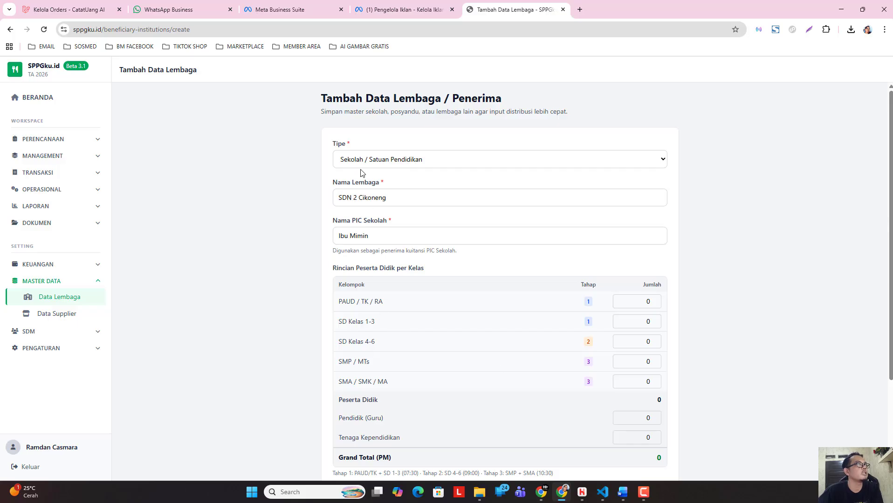
Set the student counts to 123 for SD Kelas 1-3 and 125 for SD Kelas 4-6, and save the record.
{"action": "double_click", "coordinate": [646, 321]}
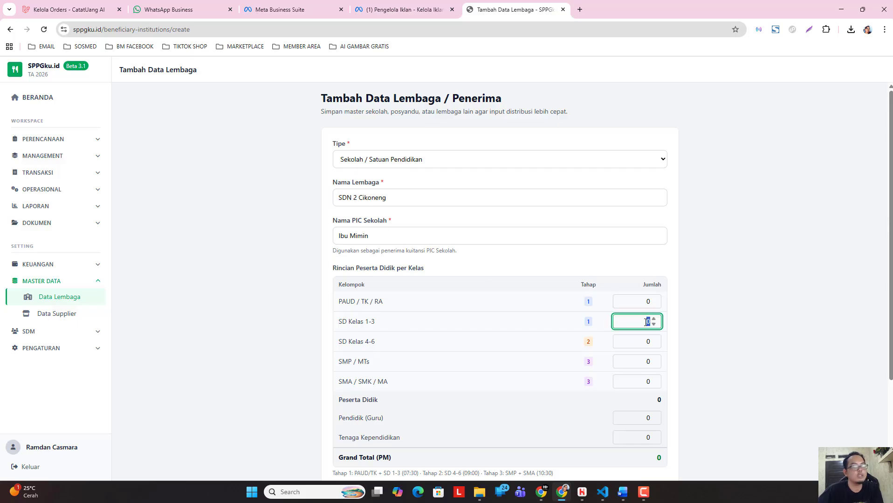
{"action": "type", "text": "1"}
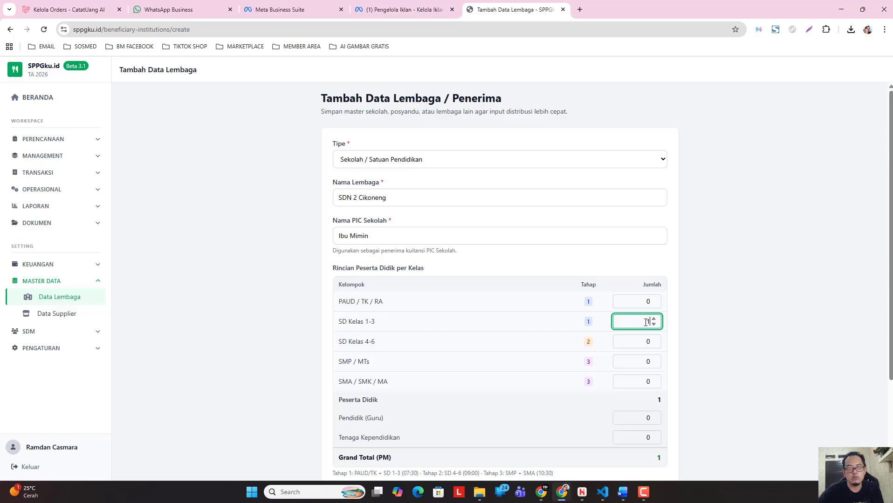
{"action": "type", "text": "23"}
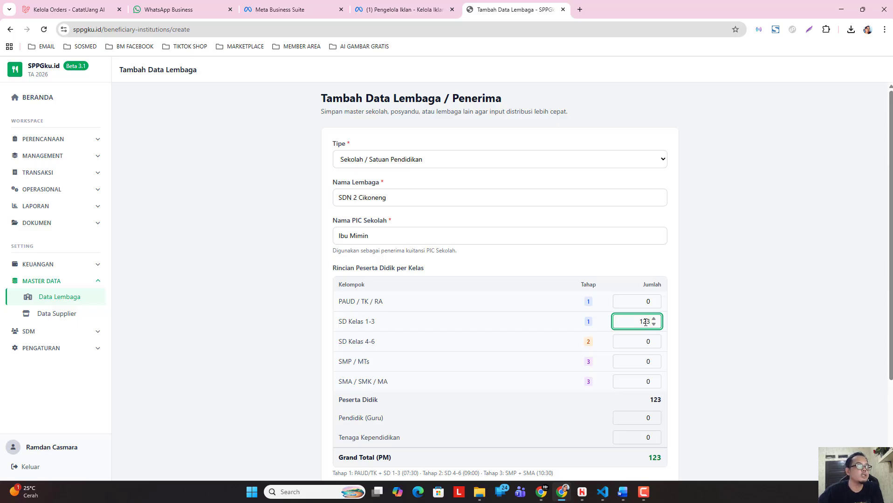
{"action": "double_click", "coordinate": [634, 344]}
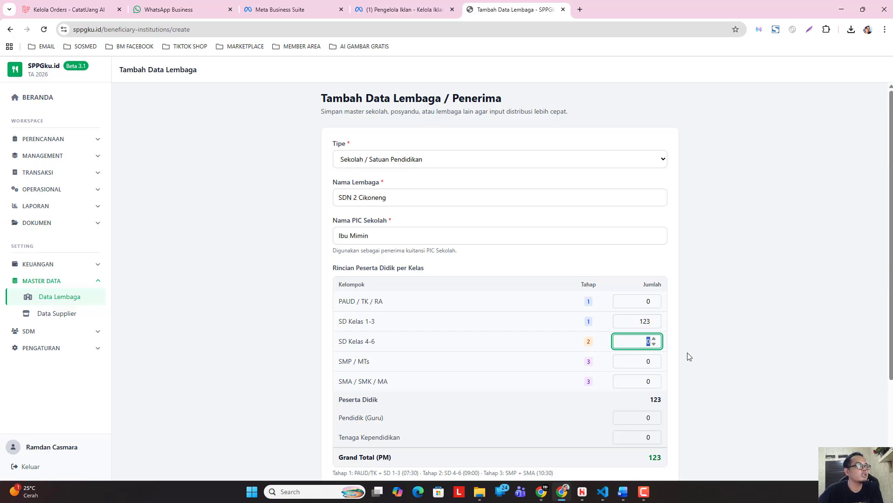
{"action": "type", "text": "1"}
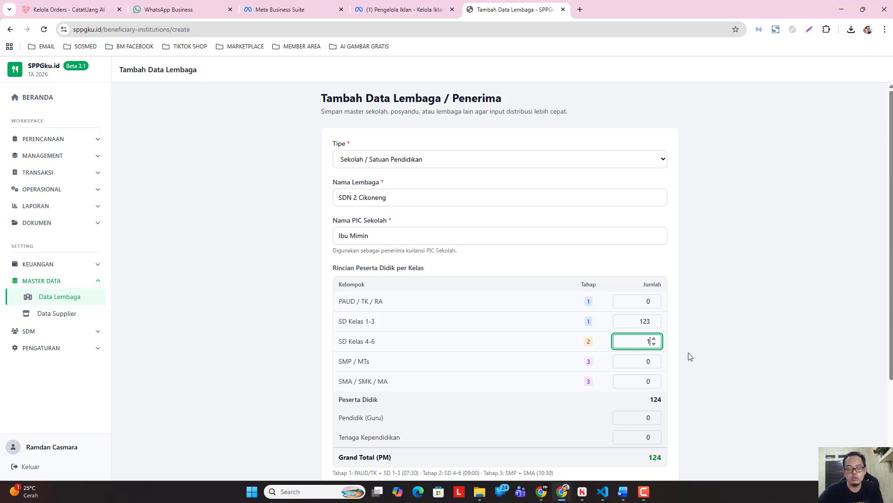
{"action": "type", "text": "5"}
{"action": "key", "text": "BackSpace"}
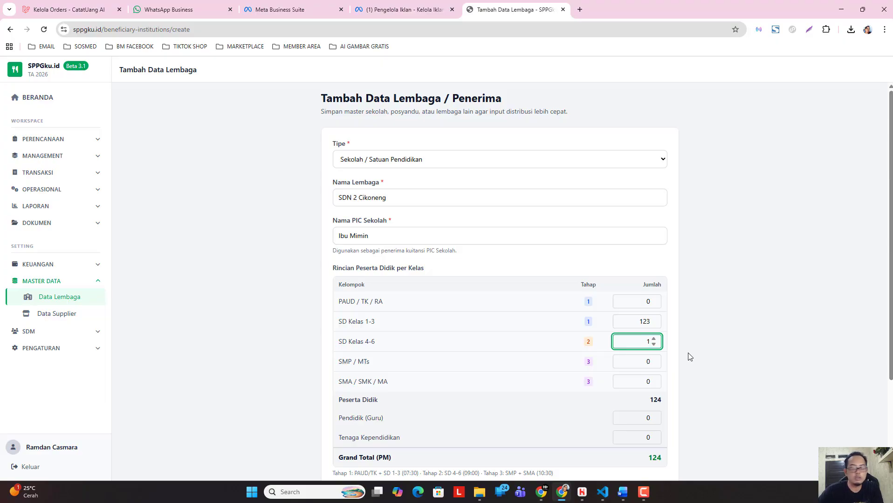
{"action": "type", "text": "2"}
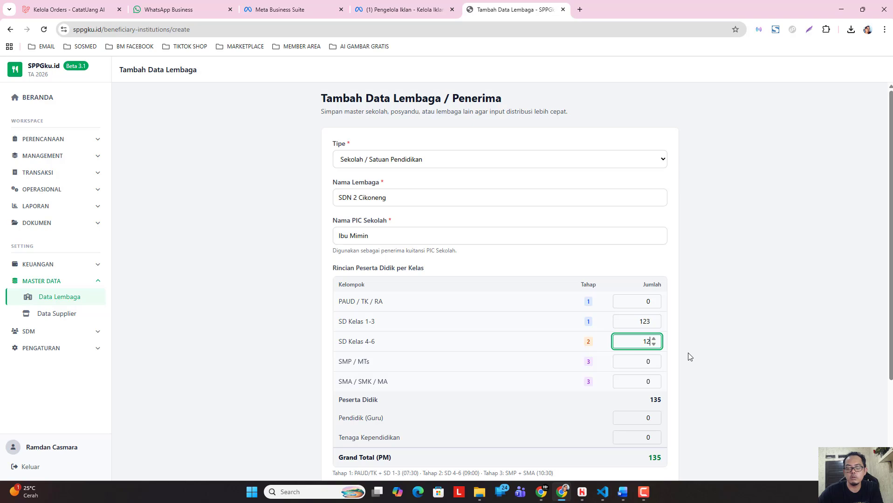
{"action": "type", "text": "5"}
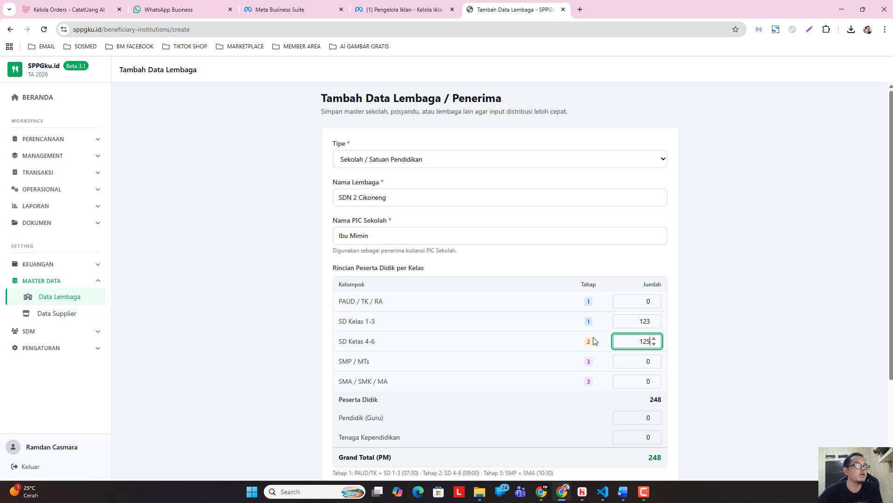
{"action": "scroll", "coordinate": [652, 387], "scroll_direction": "down", "scroll_amount": 3}
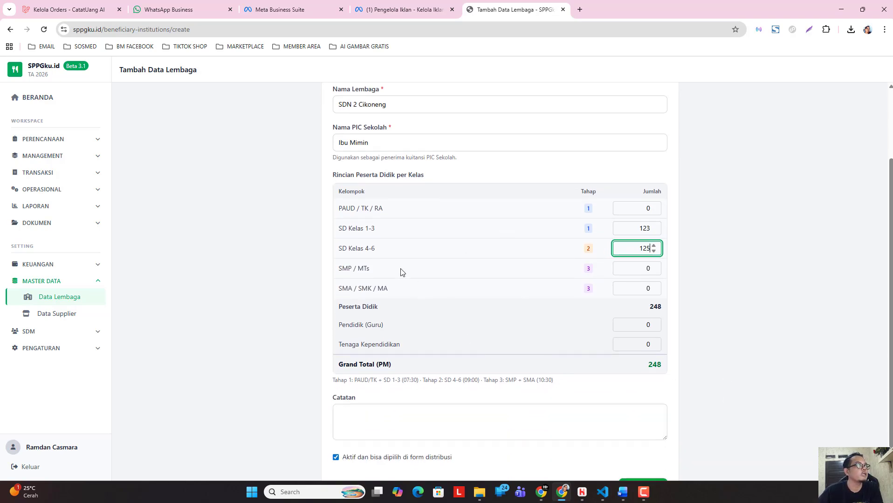
{"action": "left_click", "coordinate": [645, 451]}
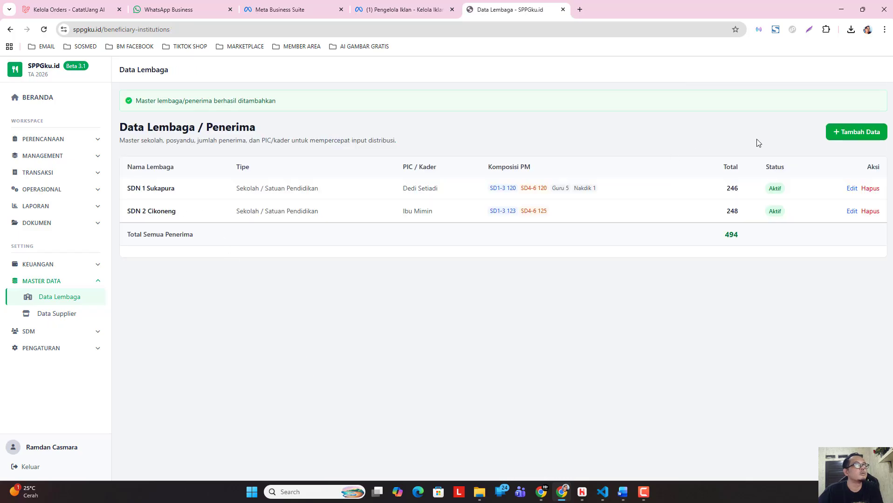
Start another institution record of type Sekolah / Satuan Pendidikan and name it SMP 10 Baleendah.
{"action": "left_click", "coordinate": [832, 132]}
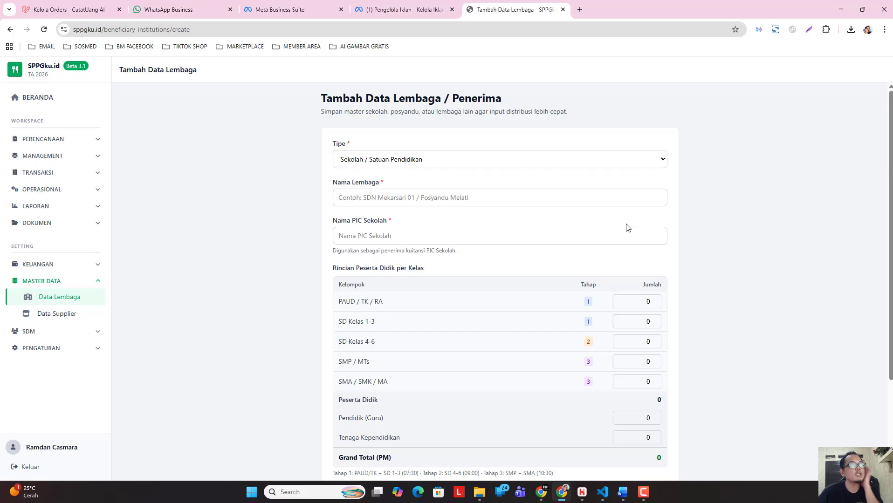
{"action": "left_click", "coordinate": [411, 194]}
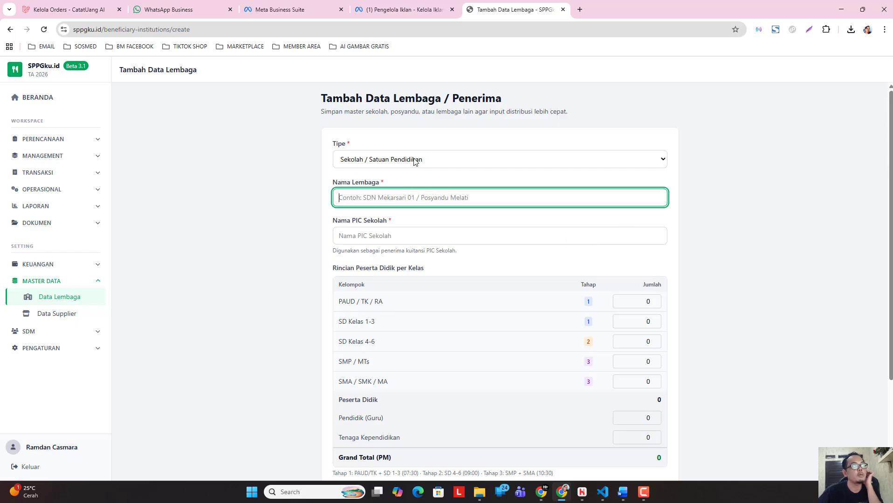
{"action": "left_click", "coordinate": [438, 161]}
{"action": "left_click", "coordinate": [385, 200]}
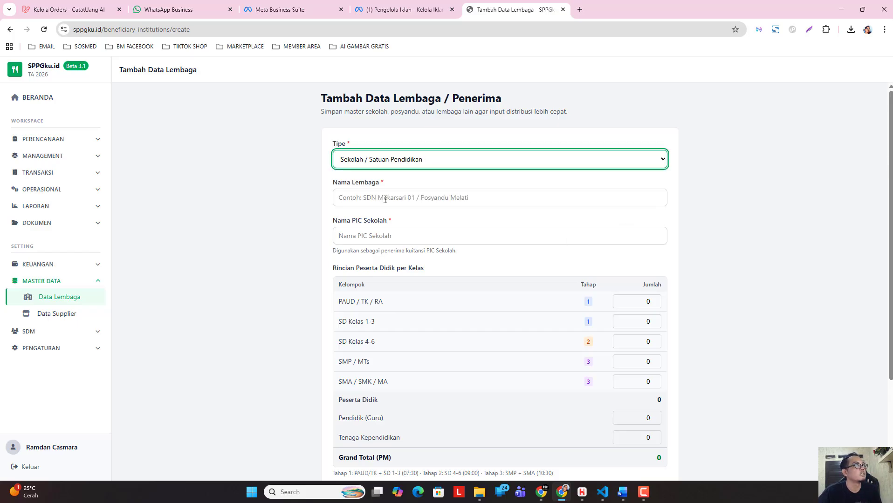
{"action": "left_click", "coordinate": [385, 199]}
{"action": "type", "text": "S"}
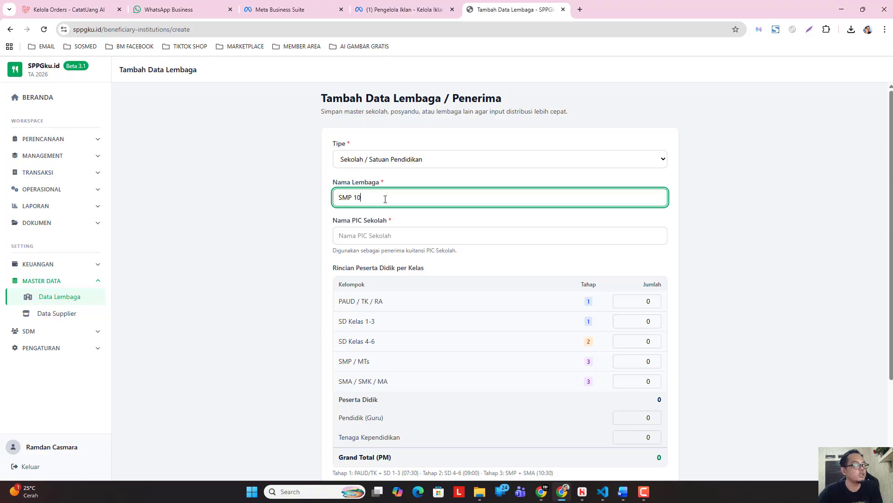
{"action": "type", "text": "MP 10"}
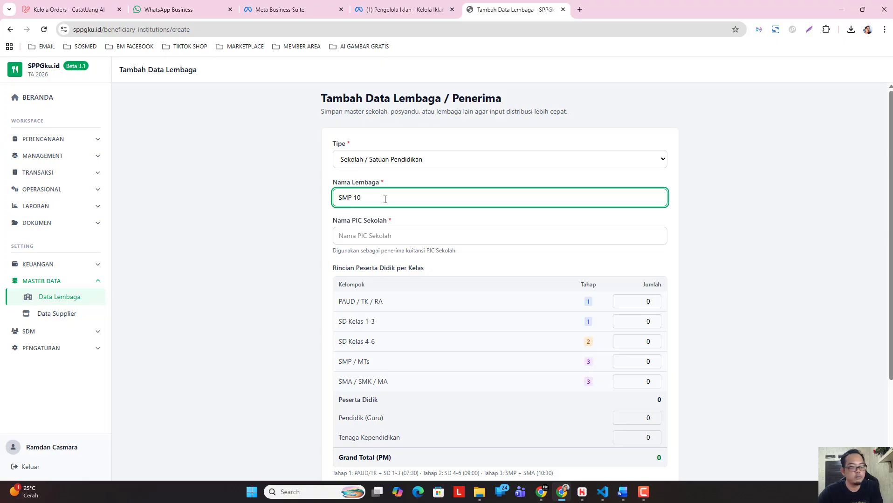
{"action": "type", "text": " Baleendah"}
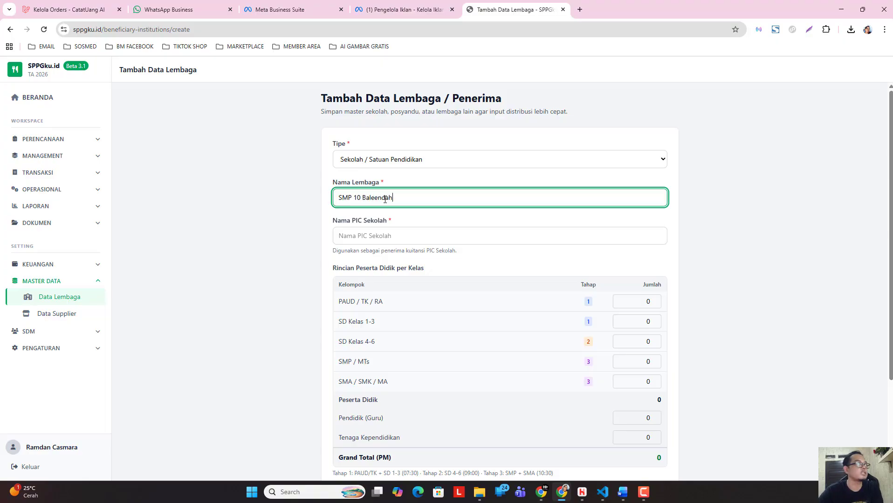
{"action": "left_click", "coordinate": [243, 230]}
Fill in the PIC's name for SMP 10 Baleendah and set the SMP / MTs student count to 150.
{"action": "left_click", "coordinate": [401, 234]}
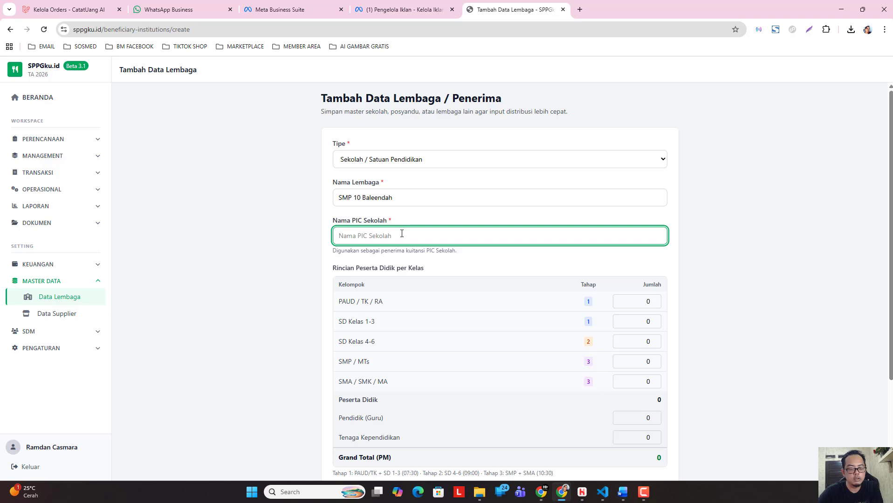
{"action": "type", "text": "Ginanjar"}
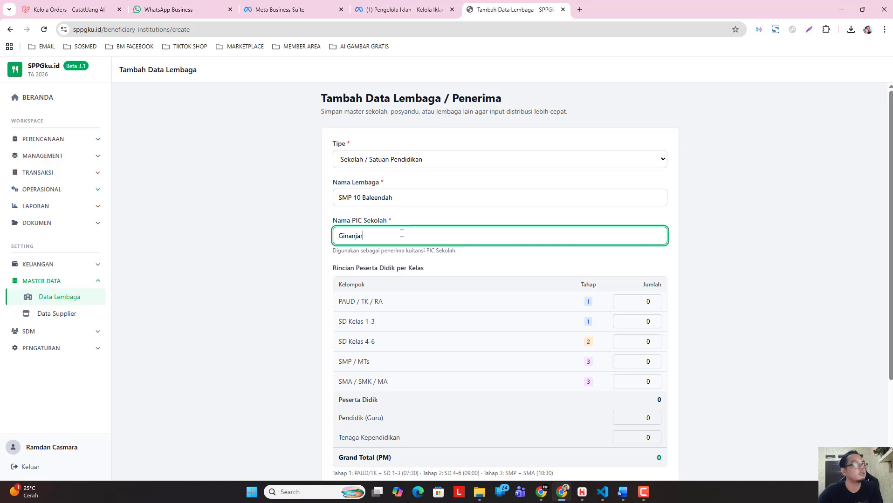
{"action": "left_click", "coordinate": [293, 281]}
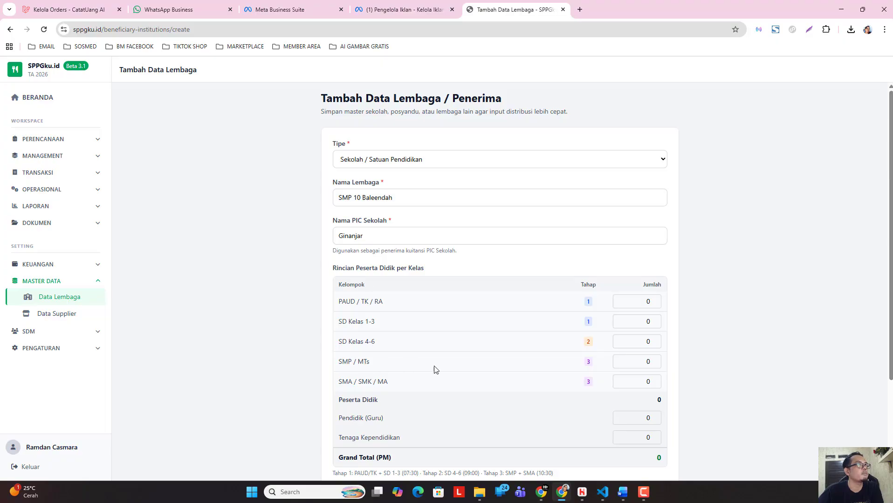
{"action": "left_click", "coordinate": [643, 361]}
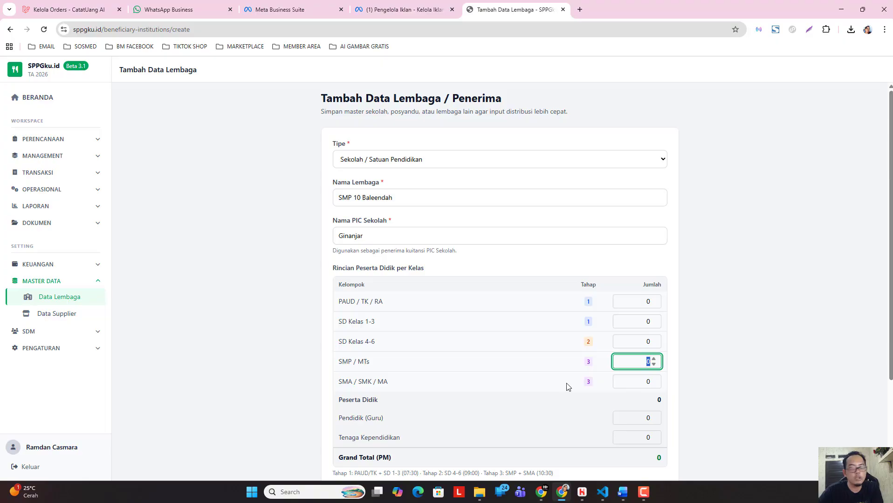
{"action": "type", "text": "150"}
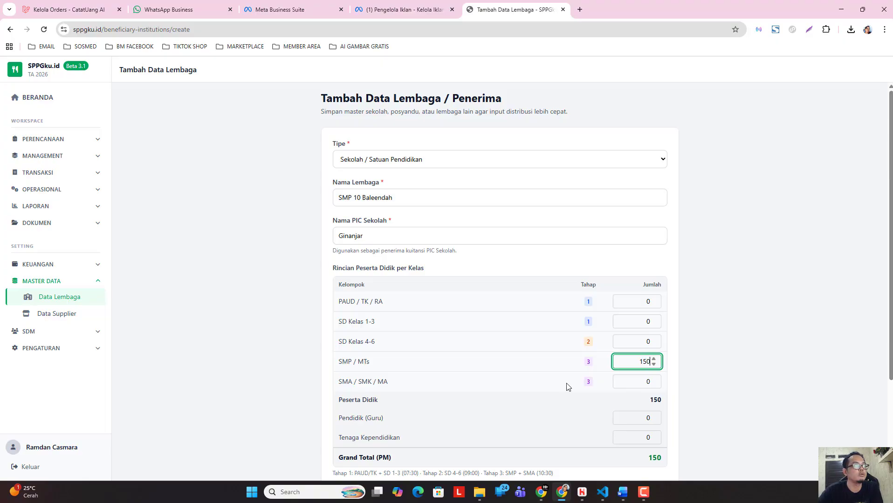
Set the Pendidik (Guru) count to 5 for SMP 10 Baleendah and save the record.
{"action": "scroll", "coordinate": [508, 337], "scroll_direction": "down", "scroll_amount": 2}
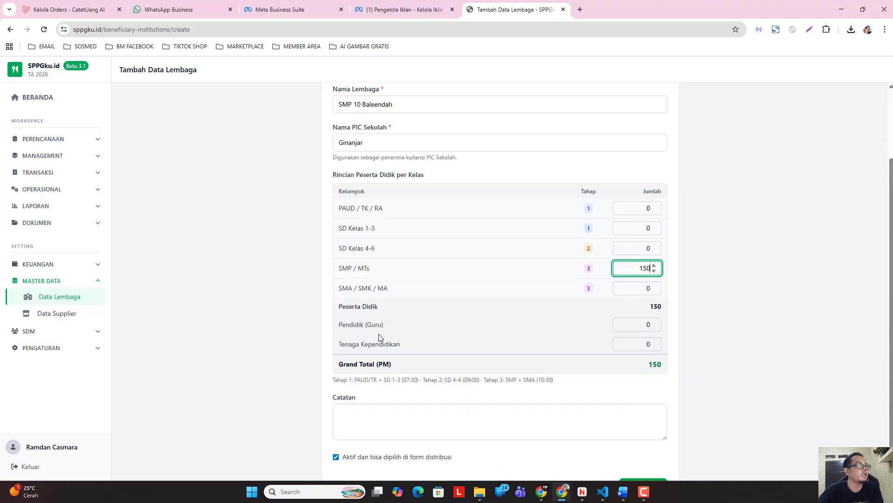
{"action": "double_click", "coordinate": [646, 324]}
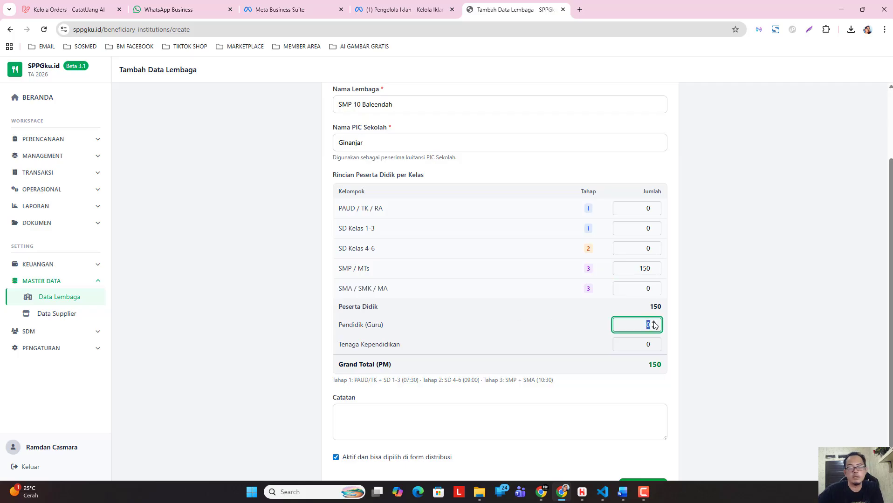
{"action": "type", "text": "5"}
{"action": "left_click", "coordinate": [721, 342]}
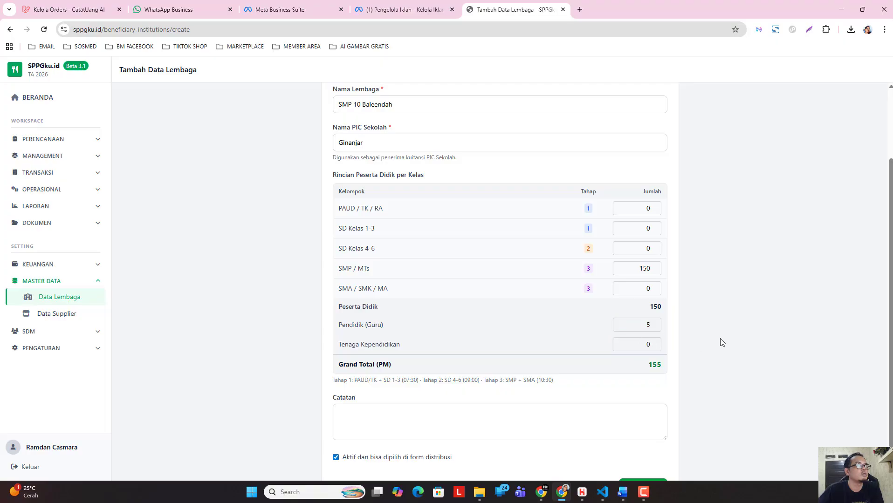
{"action": "scroll", "coordinate": [578, 348], "scroll_direction": "down", "scroll_amount": 1}
{"action": "left_click", "coordinate": [634, 453]}
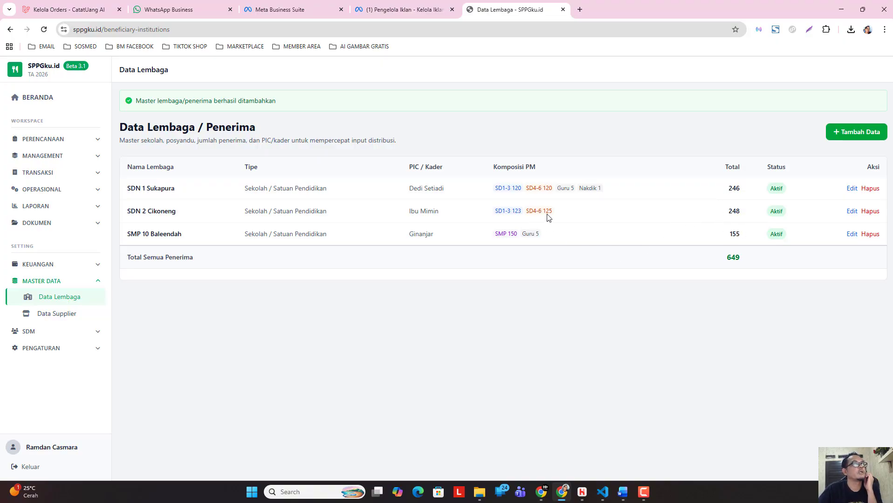
Edit the SDN 2 Cikoneng record, set its Pendidik (Guru) count to 2, and save it.
{"action": "left_click", "coordinate": [851, 211]}
{"action": "scroll", "coordinate": [589, 345], "scroll_direction": "down", "scroll_amount": 3}
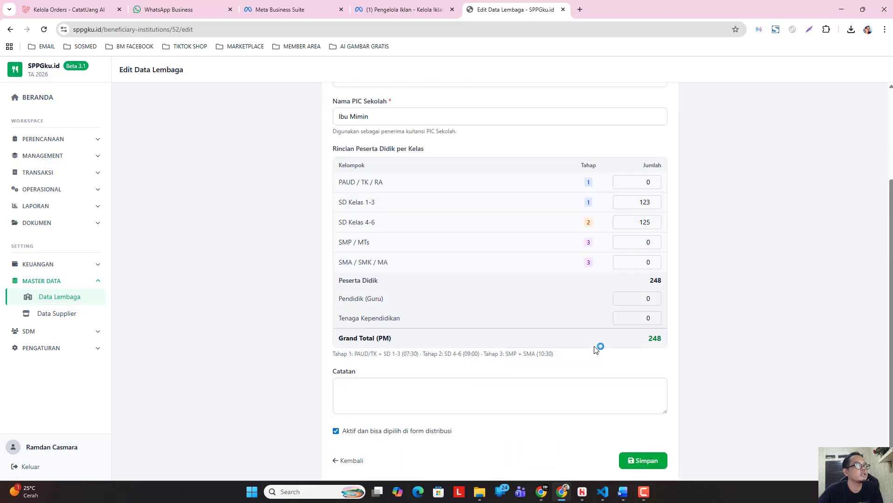
{"action": "double_click", "coordinate": [648, 291]}
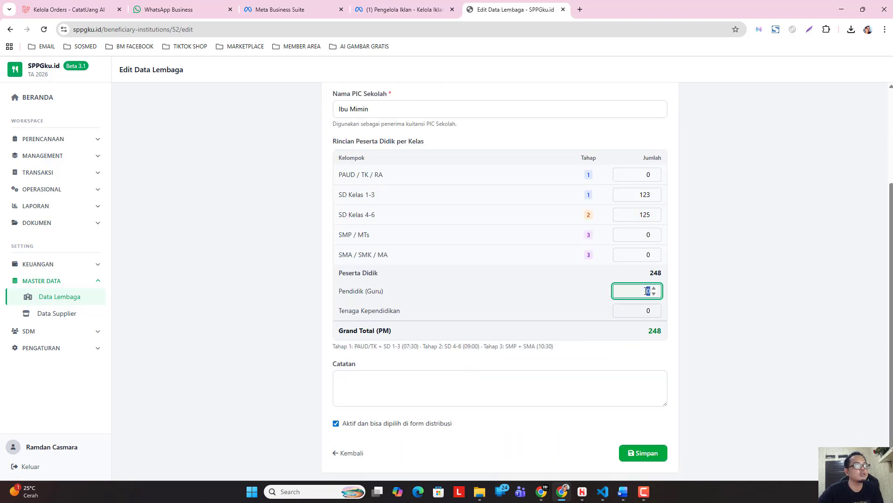
{"action": "type", "text": "2"}
{"action": "left_click", "coordinate": [638, 453]}
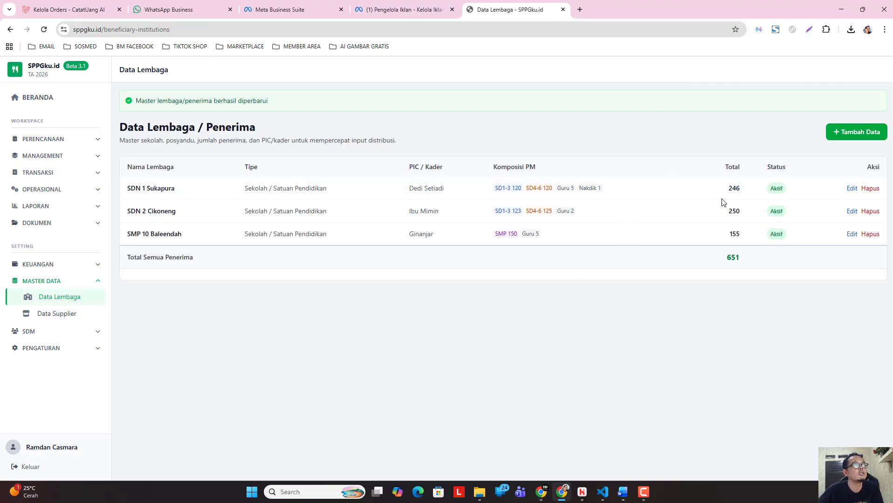
Open the SDN 1 Sukapura record for editing, review its student and staff counts, and save it without changes.
{"action": "left_click", "coordinate": [851, 189]}
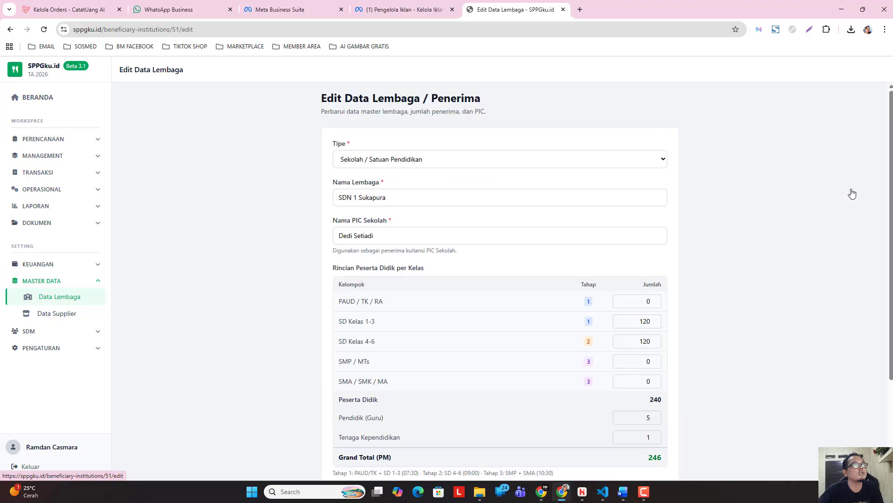
{"action": "scroll", "coordinate": [644, 336], "scroll_direction": "down", "scroll_amount": 3}
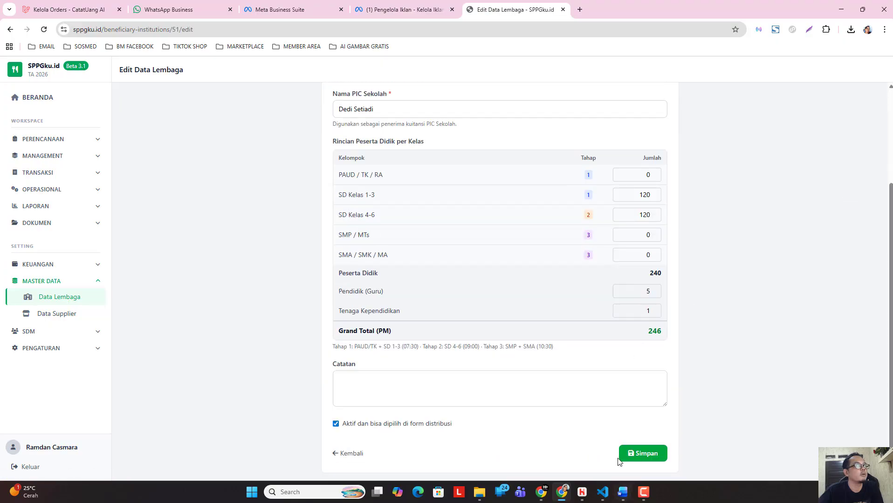
{"action": "left_click", "coordinate": [643, 453]}
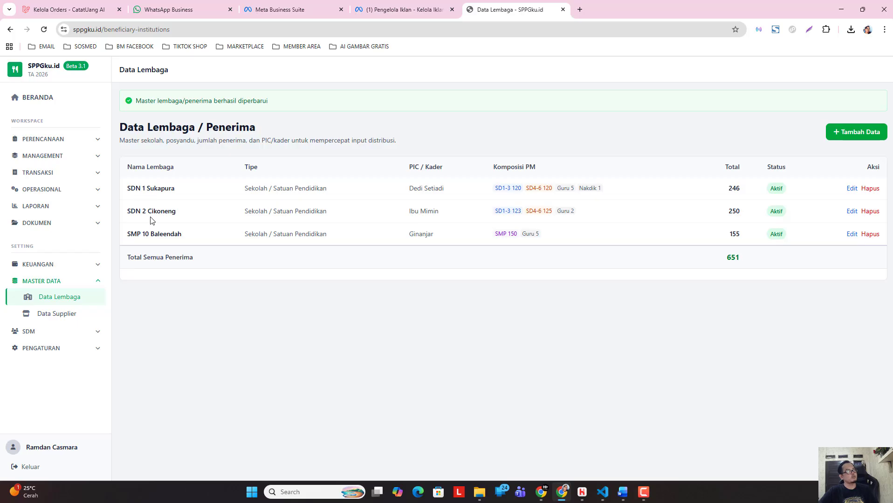
Start another institution record of type Sekolah / Satuan Pendidikan and name it SMA 7 Bandung.
{"action": "left_click", "coordinate": [838, 135]}
{"action": "left_click", "coordinate": [394, 199]}
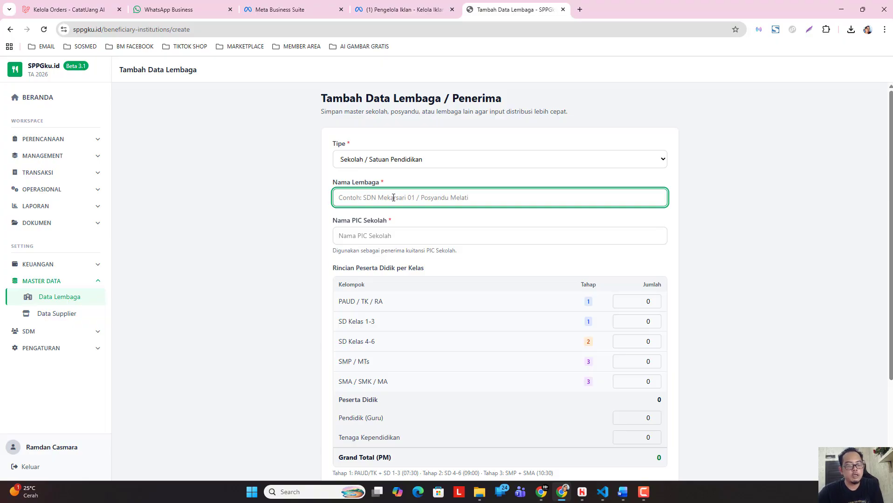
{"action": "type", "text": "SMA"}
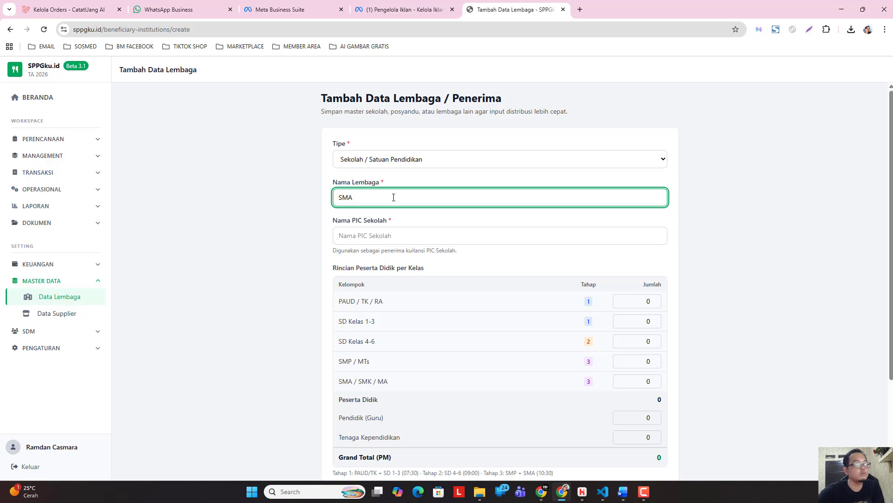
{"action": "type", "text": "7 Ban"}
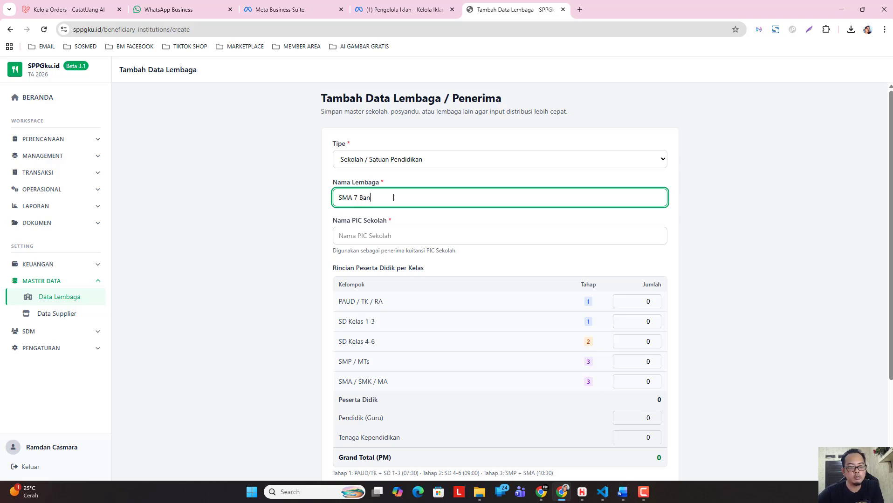
{"action": "type", "text": "dung"}
{"action": "left_click", "coordinate": [289, 280]}
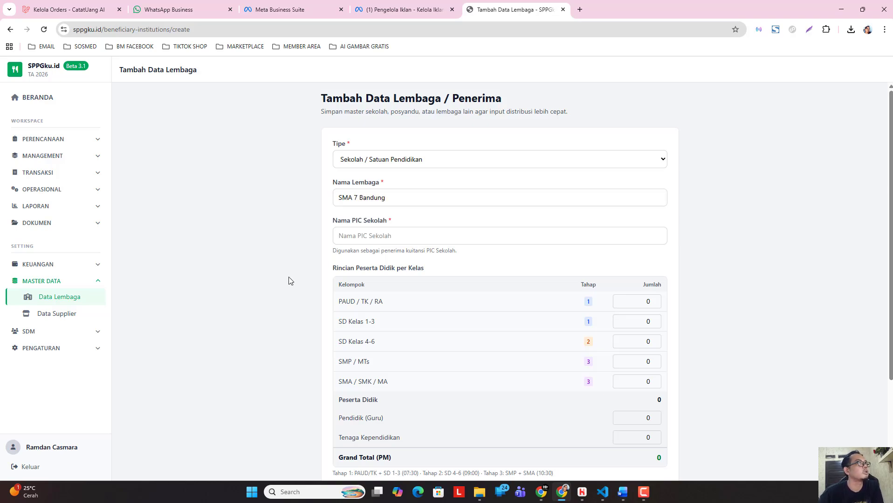
Fill in the PIC's name for SMA 7 Bandung and set the SMA / SMK / MA student count to 150.
{"action": "left_click", "coordinate": [420, 237]}
{"action": "type", "text": "Ibu"}
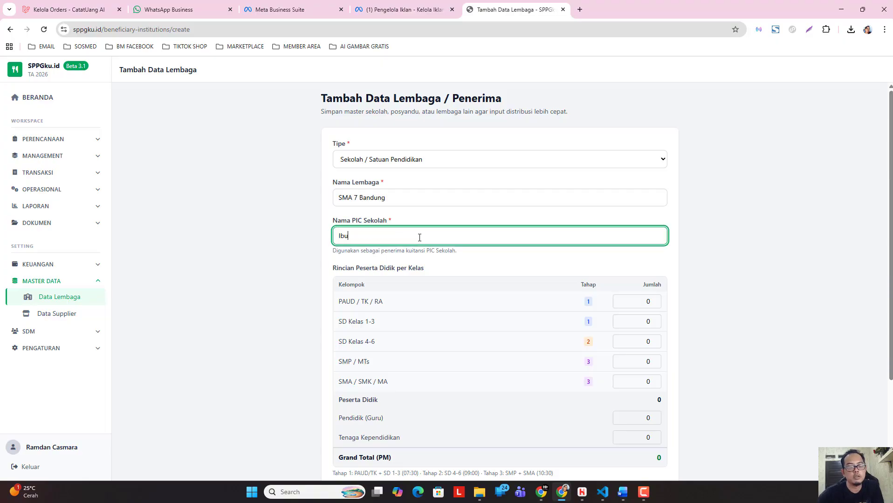
{"action": "type", "text": " Fi"}
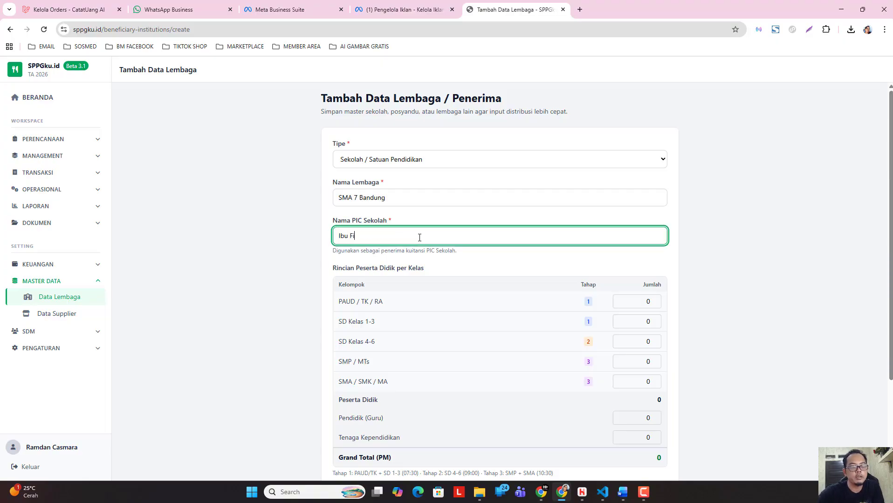
{"action": "type", "text": "tri"}
{"action": "left_click", "coordinate": [515, 316]}
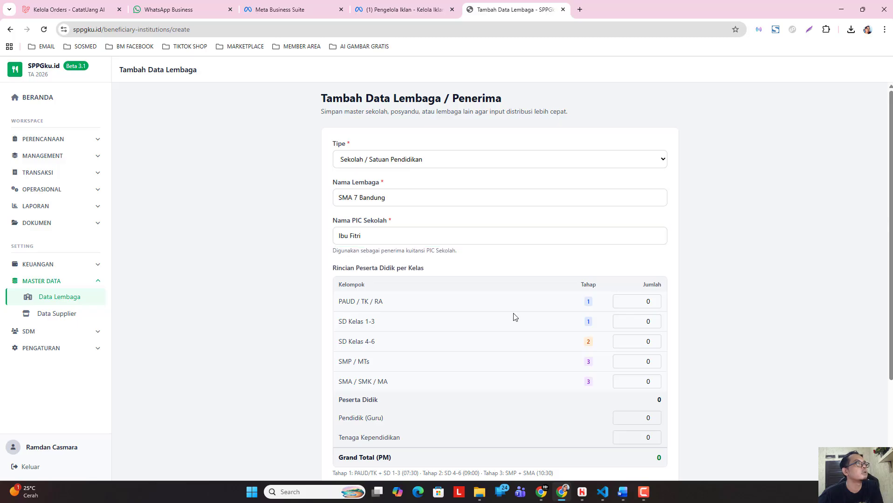
{"action": "scroll", "coordinate": [515, 317], "scroll_direction": "down", "scroll_amount": 1}
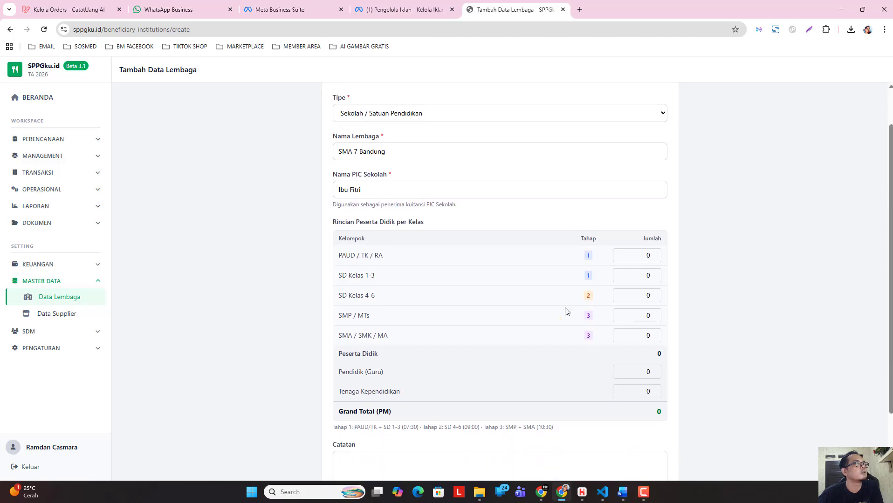
{"action": "left_click", "coordinate": [642, 336]}
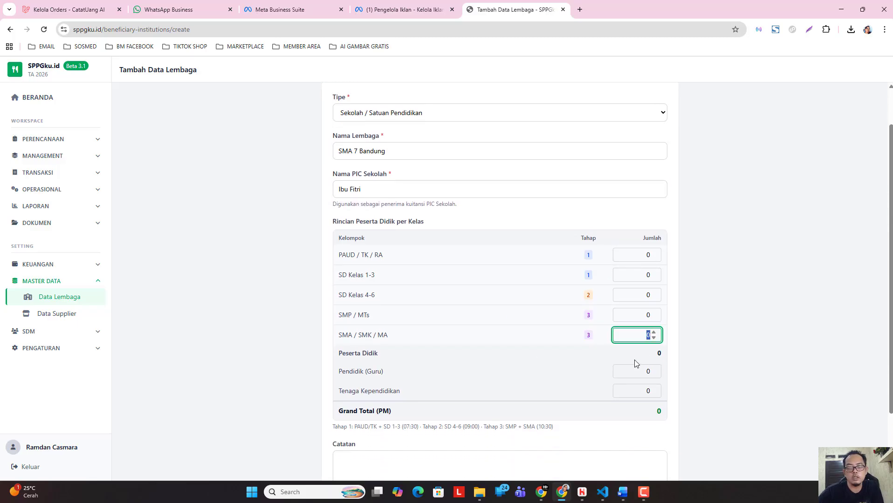
{"action": "type", "text": "150"}
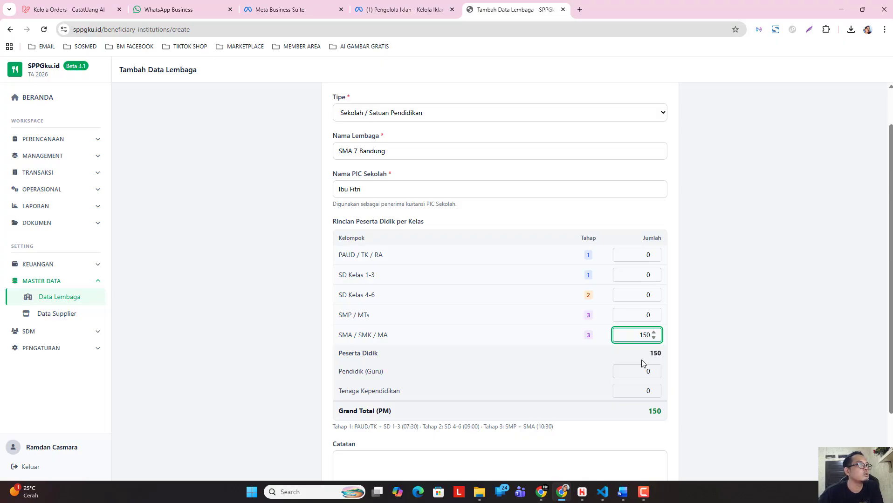
Set the Pendidik (Guru) count to 10 for SMA 7 Bandung and save the record.
{"action": "left_click", "coordinate": [640, 373]}
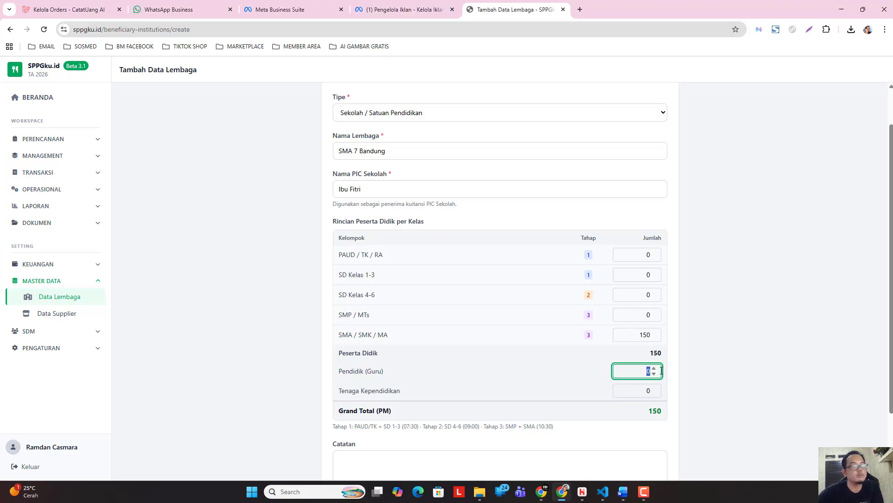
{"action": "type", "text": "10"}
{"action": "left_click", "coordinate": [700, 376]}
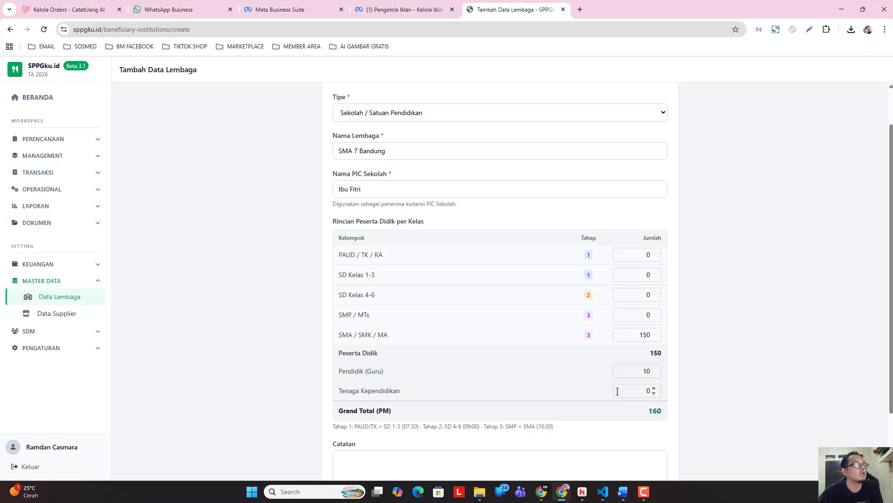
{"action": "scroll", "coordinate": [606, 375], "scroll_direction": "down", "scroll_amount": 2}
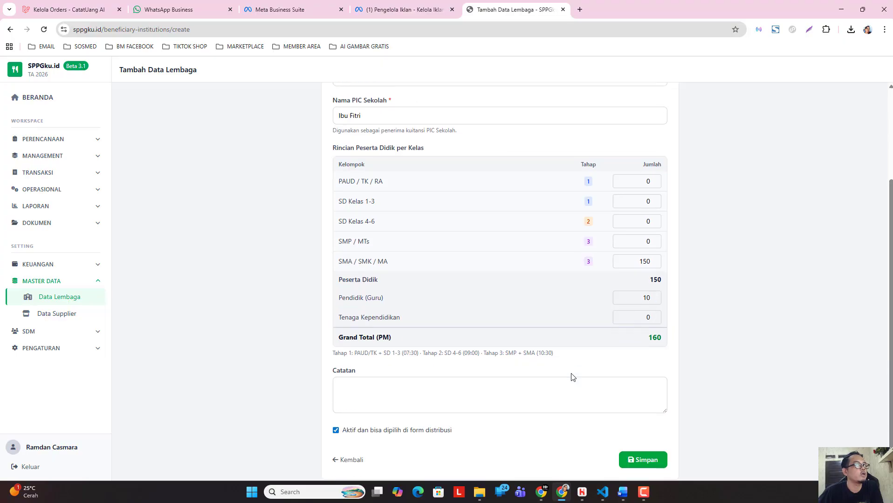
{"action": "left_click", "coordinate": [647, 462]}
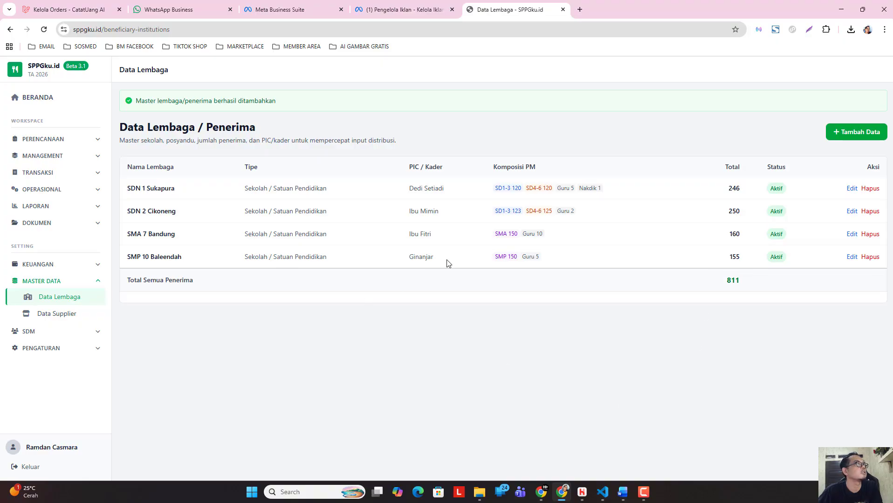
Start another institution record of type Sekolah / Satuan Pendidikan and name it SMA 2 BANDUNG.
{"action": "left_click", "coordinate": [842, 145]}
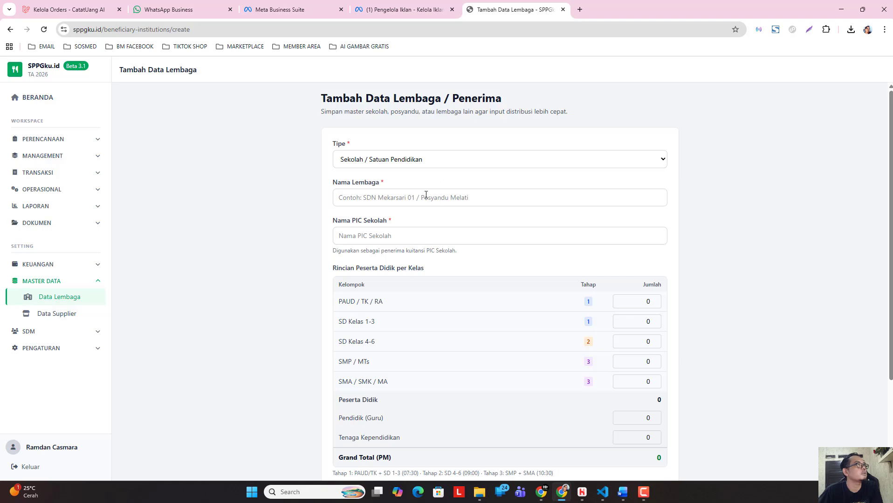
{"action": "left_click", "coordinate": [424, 197]}
{"action": "type", "text": "SMA 2"}
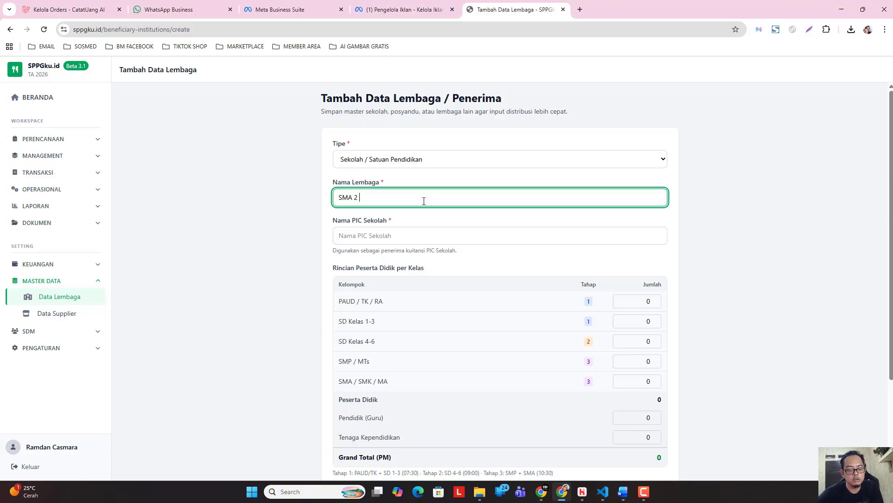
{"action": "type", "text": "BANDUNG"}
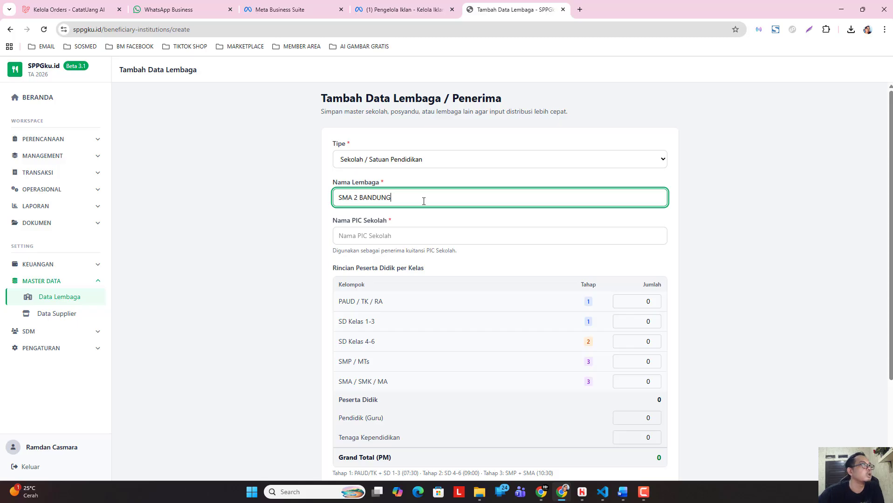
{"action": "left_click", "coordinate": [303, 285]}
Correct the new record's institution name to SMK 2 BANDUNG.
{"action": "scroll", "coordinate": [448, 305], "scroll_direction": "down", "scroll_amount": 2}
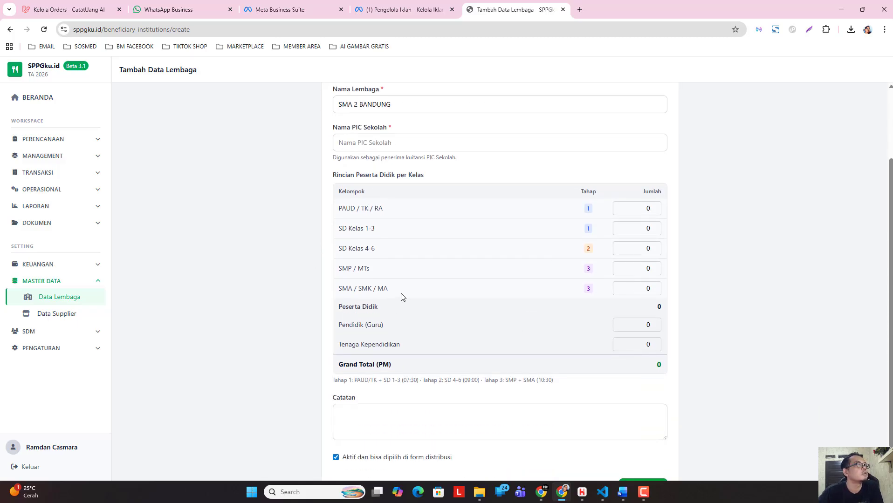
{"action": "scroll", "coordinate": [332, 237], "scroll_direction": "up", "scroll_amount": 2}
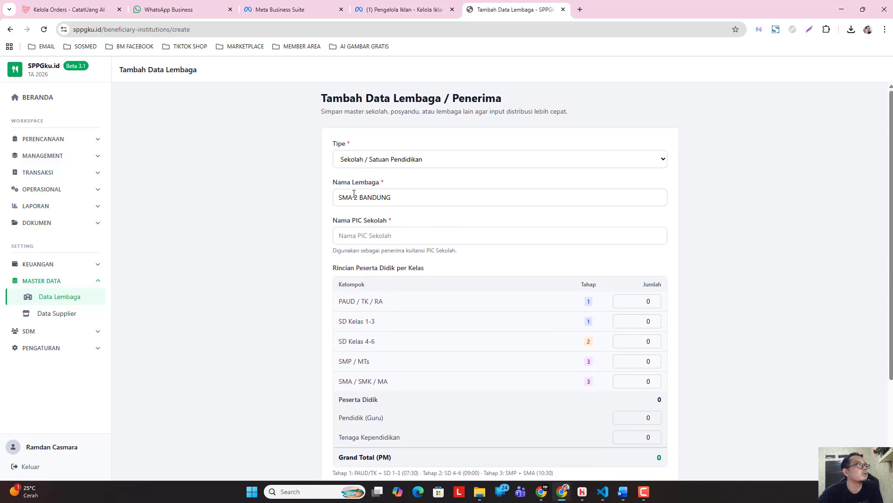
{"action": "left_click", "coordinate": [357, 201]}
{"action": "key", "text": "BackSpace"}
{"action": "type", "text": "K"}
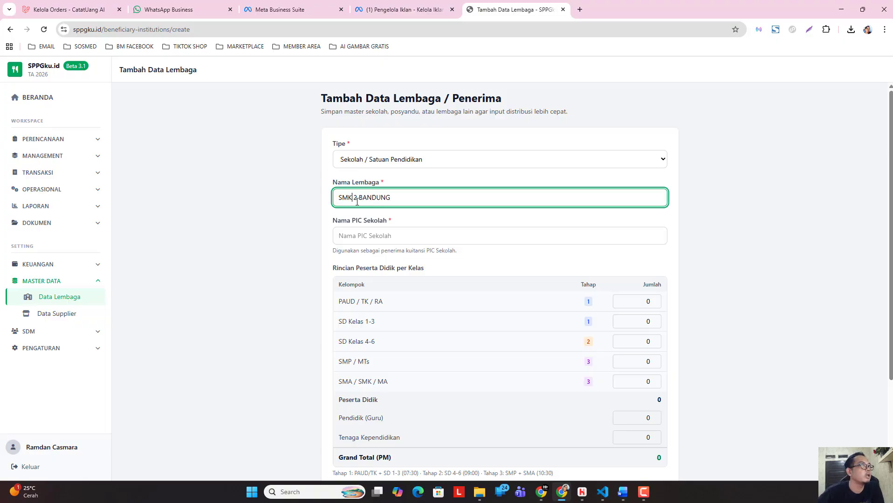
{"action": "left_click", "coordinate": [280, 306]}
Set the SMA / SMK / MA student count to 140 for SMK 2 BANDUNG.
{"action": "scroll", "coordinate": [412, 324], "scroll_direction": "down", "scroll_amount": 2}
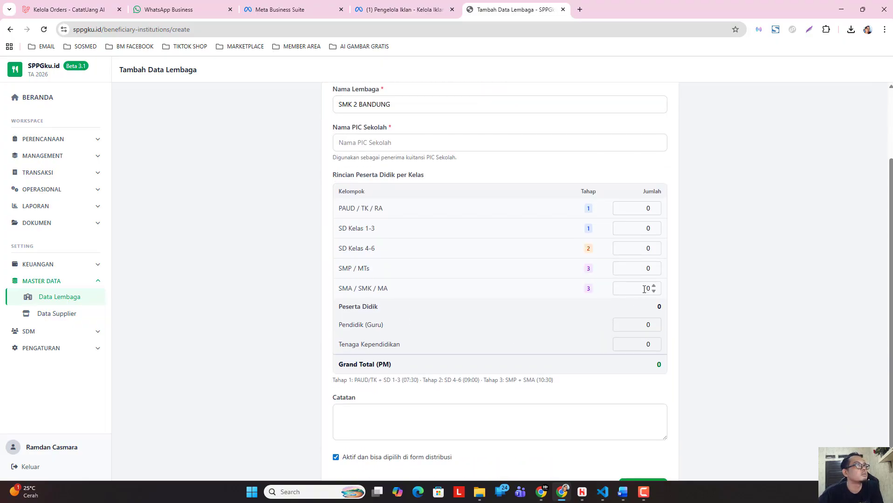
{"action": "left_click", "coordinate": [656, 270]}
{"action": "left_click", "coordinate": [638, 288]}
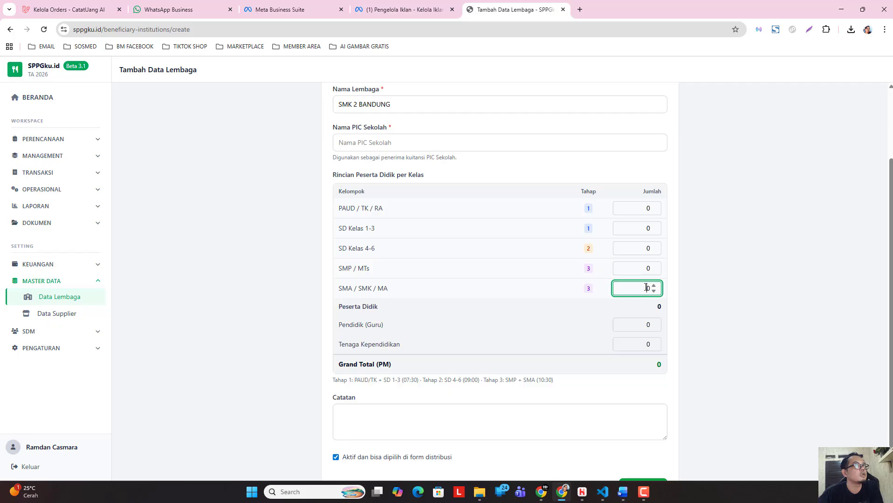
{"action": "type", "text": "1"}
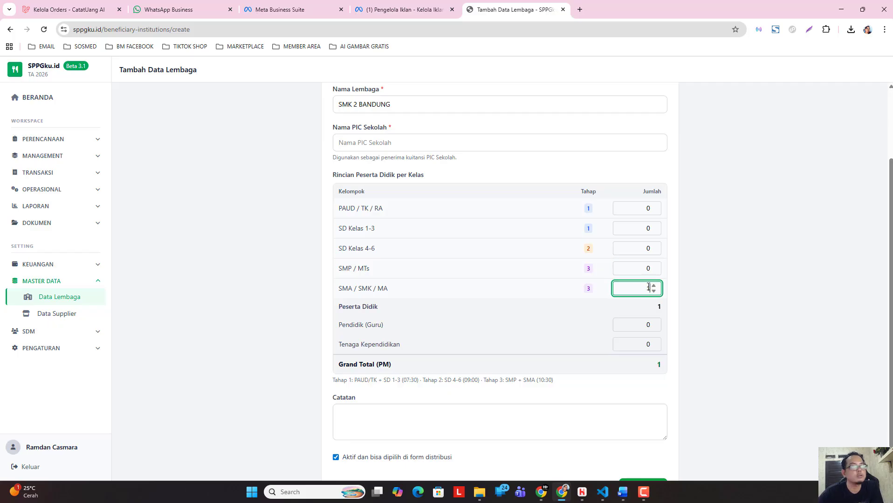
{"action": "type", "text": "40"}
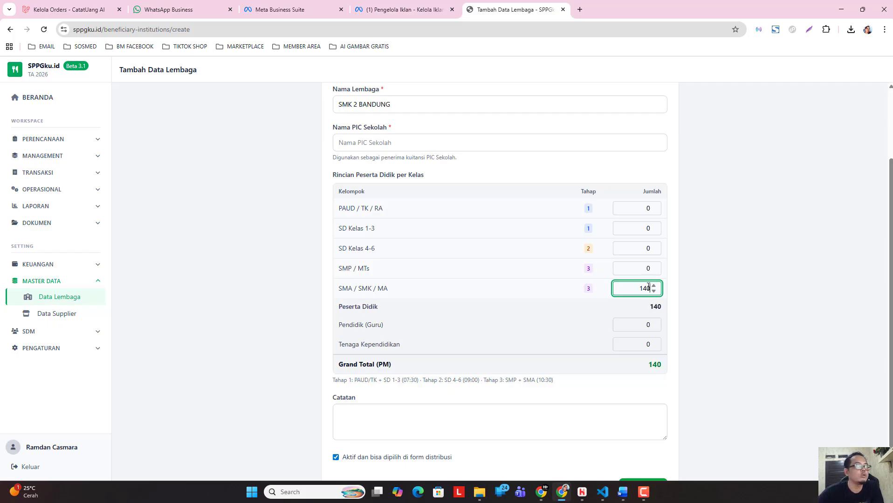
Set the Pendidik (Guru) count to 25 for SMK 2 BANDUNG.
{"action": "left_click", "coordinate": [652, 325]}
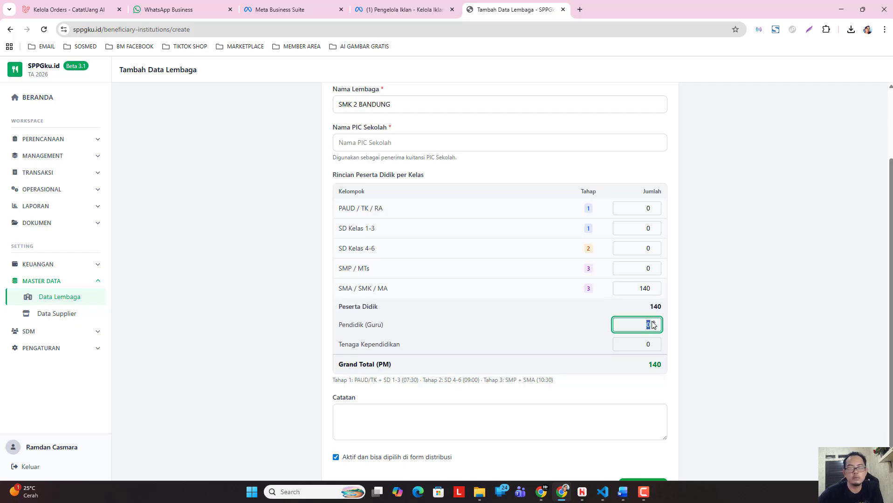
{"action": "type", "text": "10"}
{"action": "left_click", "coordinate": [682, 328]}
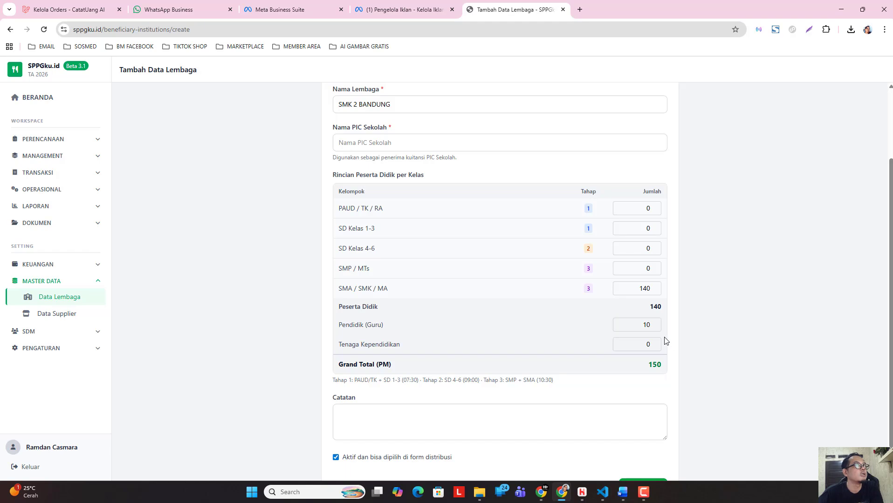
{"action": "left_click", "coordinate": [659, 323]}
{"action": "type", "text": "20"}
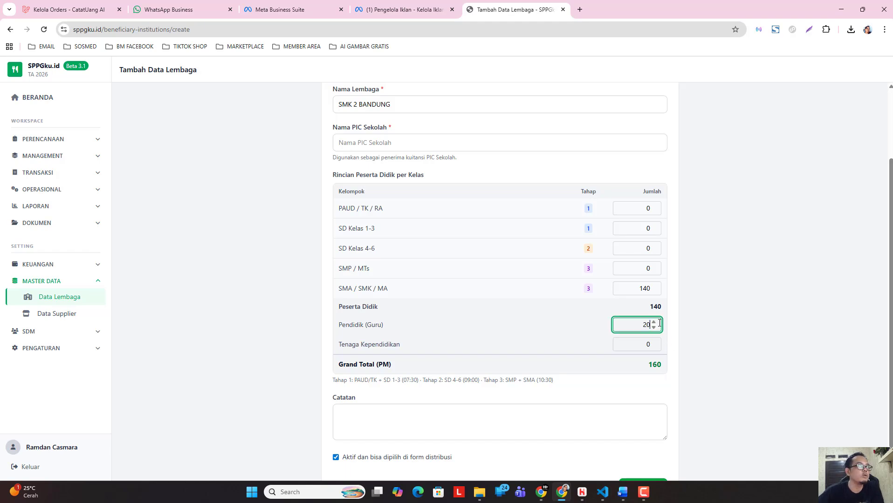
{"action": "left_click", "coordinate": [796, 326]}
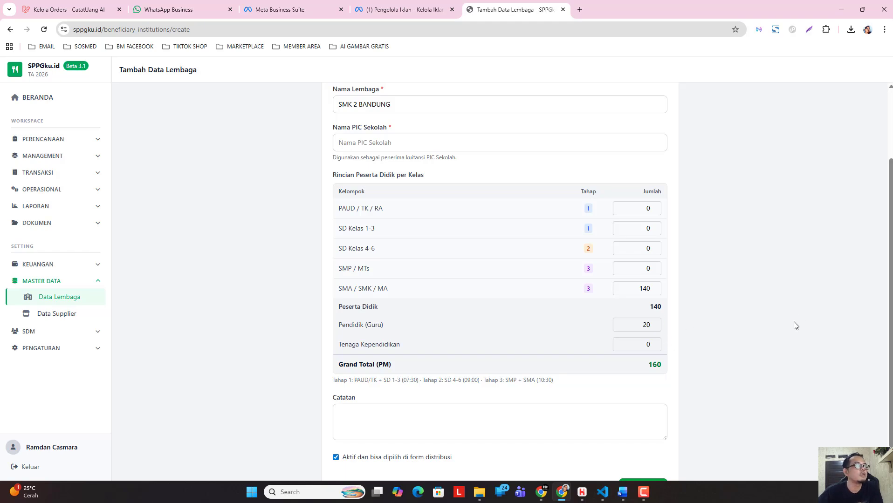
{"action": "double_click", "coordinate": [647, 325]}
{"action": "type", "text": "25"}
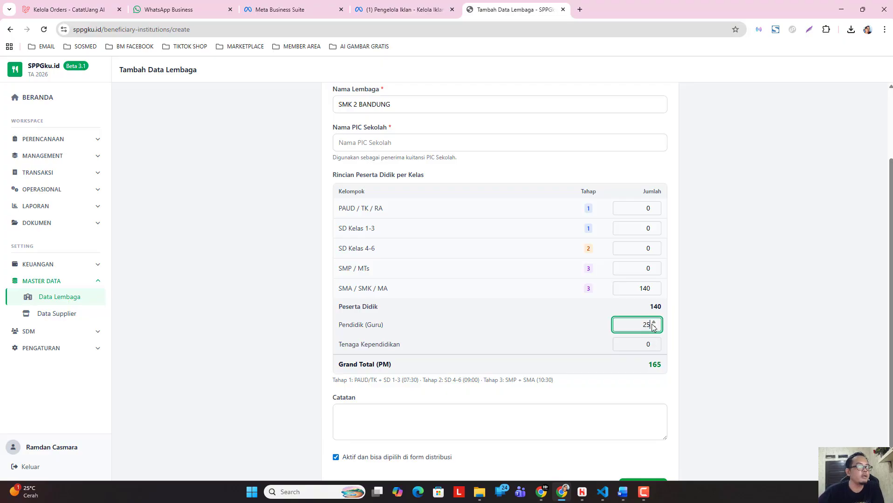
Try to save the SMK 2 BANDUNG record with the school PIC name left blank.
{"action": "left_click", "coordinate": [777, 364]}
{"action": "scroll", "coordinate": [597, 414], "scroll_direction": "down", "scroll_amount": 1}
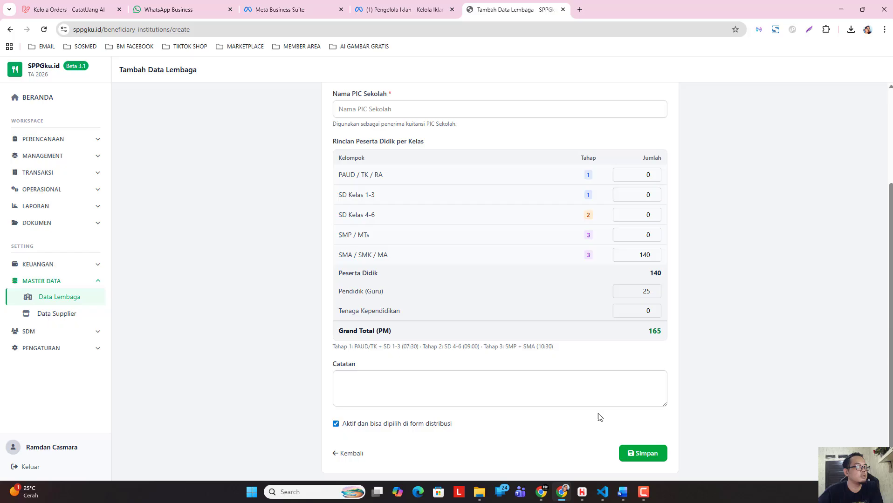
{"action": "left_click", "coordinate": [650, 451]}
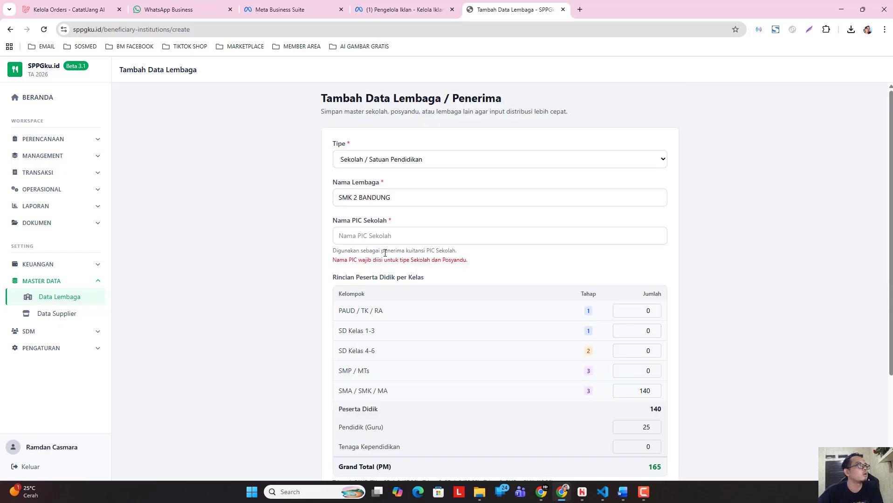
Enter the school PIC's name for SMK 2 BANDUNG and save the record.
{"action": "left_click", "coordinate": [387, 236]}
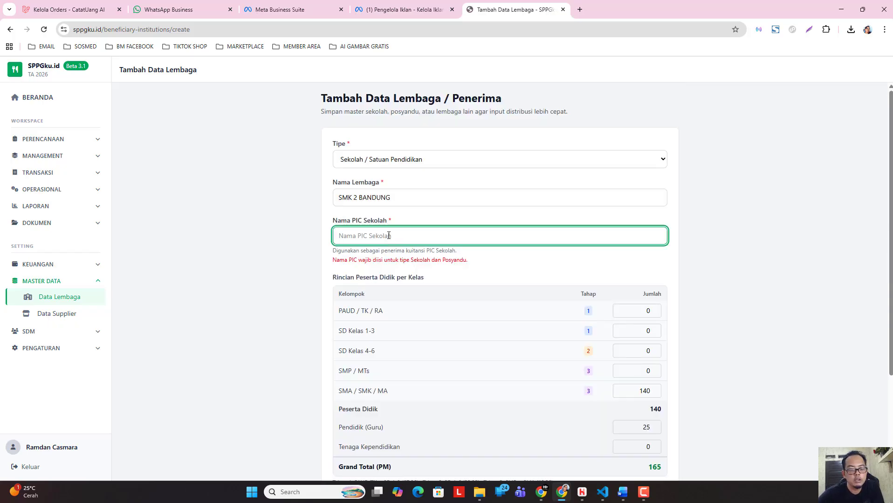
{"action": "type", "text": "Bpk "}
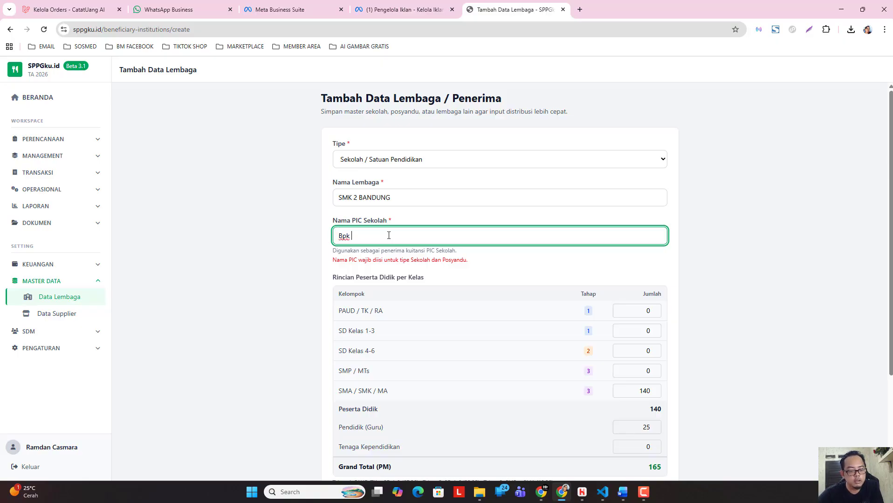
{"action": "type", "text": "R"}
{"action": "type", "text": "idwan"}
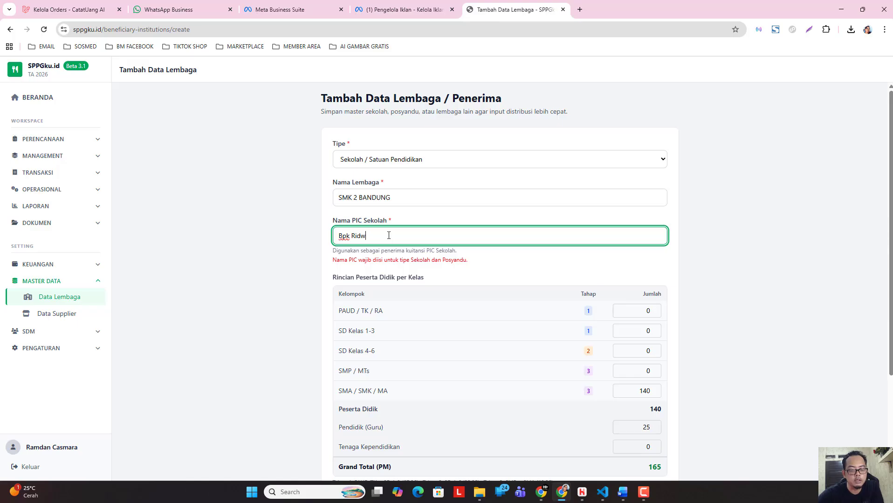
{"action": "left_click", "coordinate": [258, 288]}
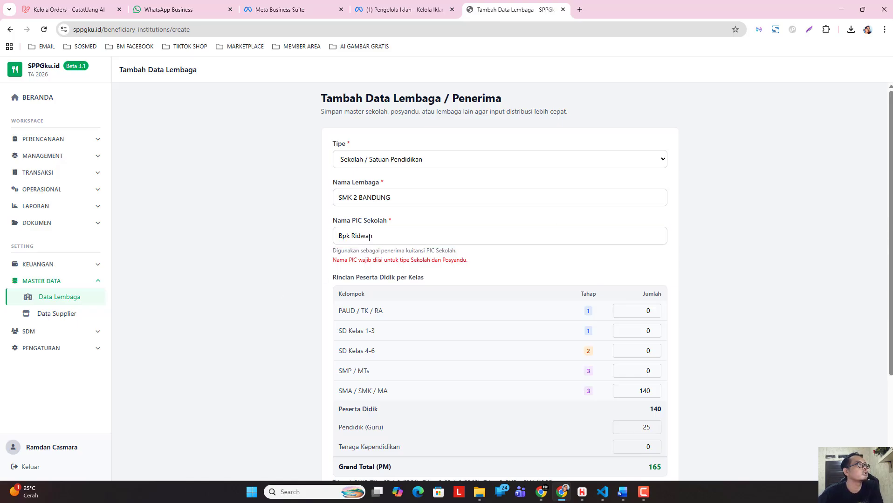
{"action": "scroll", "coordinate": [462, 269], "scroll_direction": "down", "scroll_amount": 3}
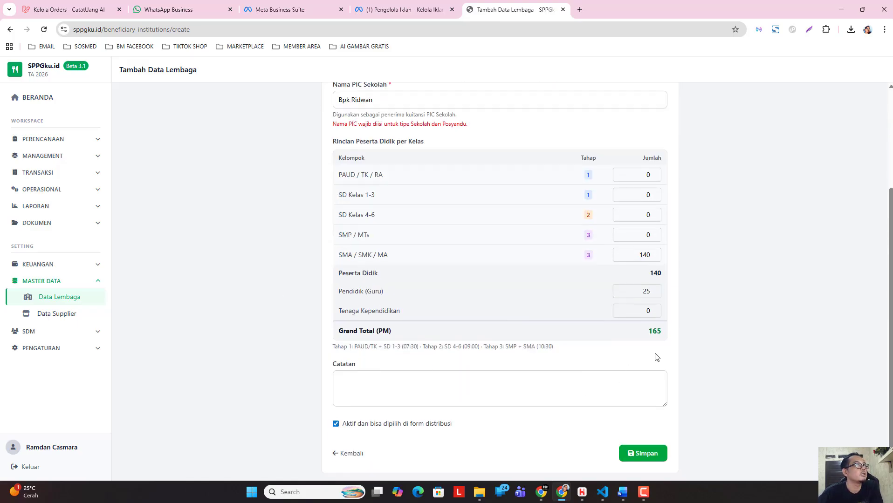
{"action": "left_click", "coordinate": [645, 453]}
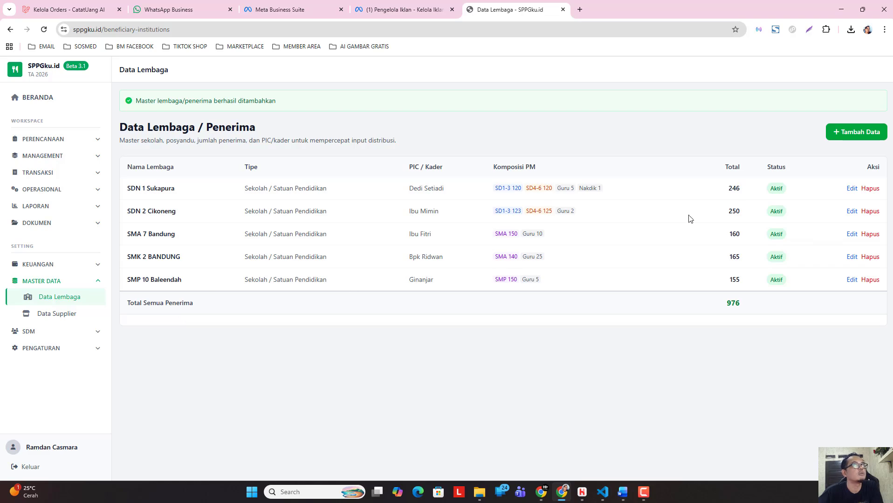
Start a new institution record of type Posyandu and name it Posyandu Melati.
{"action": "left_click", "coordinate": [845, 133]}
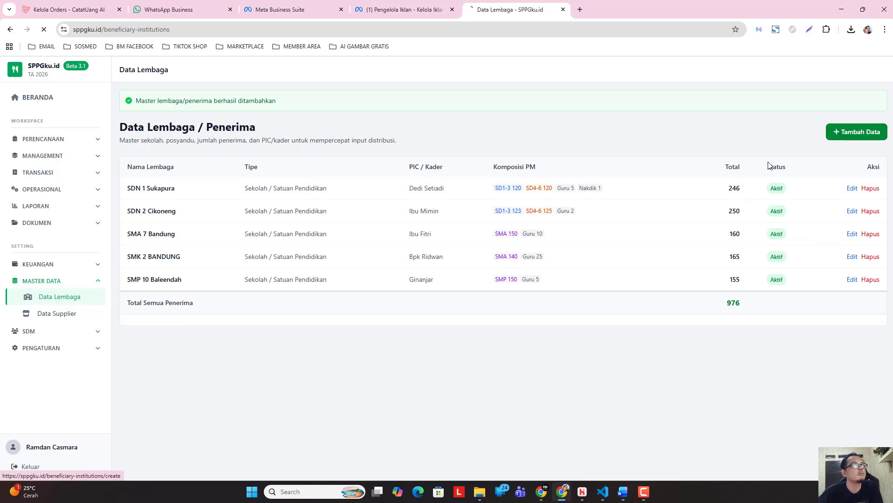
{"action": "left_click", "coordinate": [438, 162]}
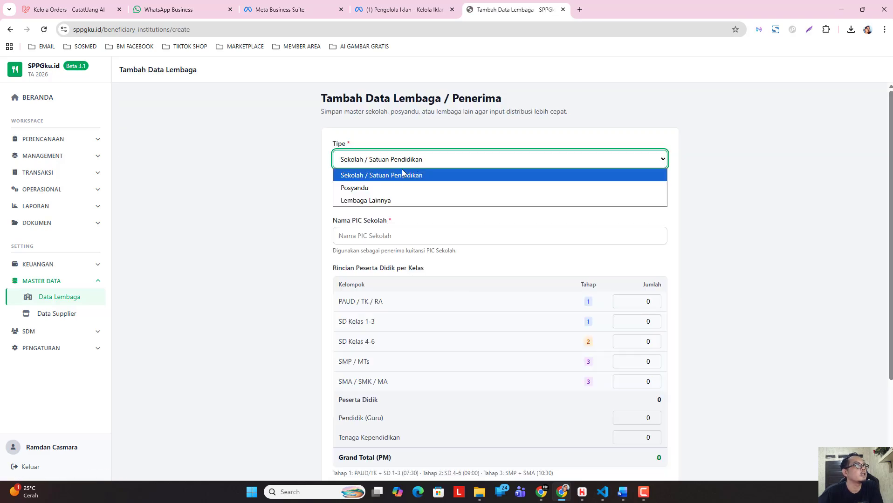
{"action": "left_click", "coordinate": [414, 188]}
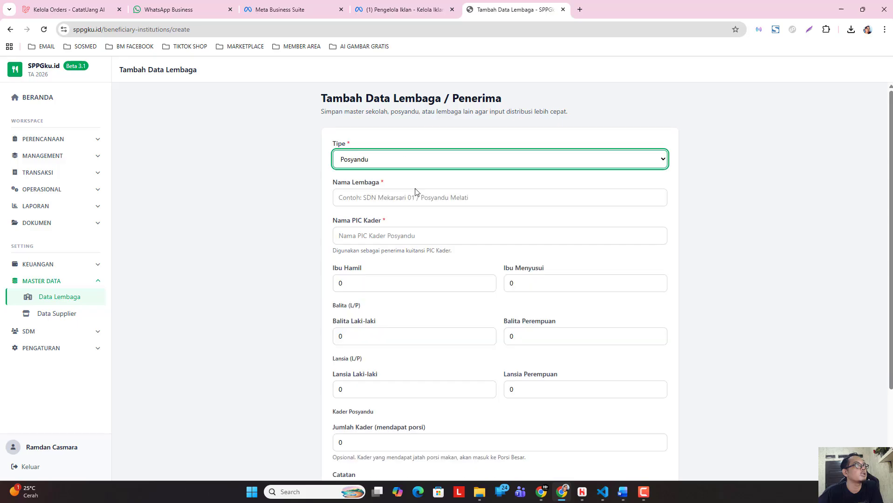
{"action": "left_click", "coordinate": [389, 197]}
{"action": "type", "text": "Posya"}
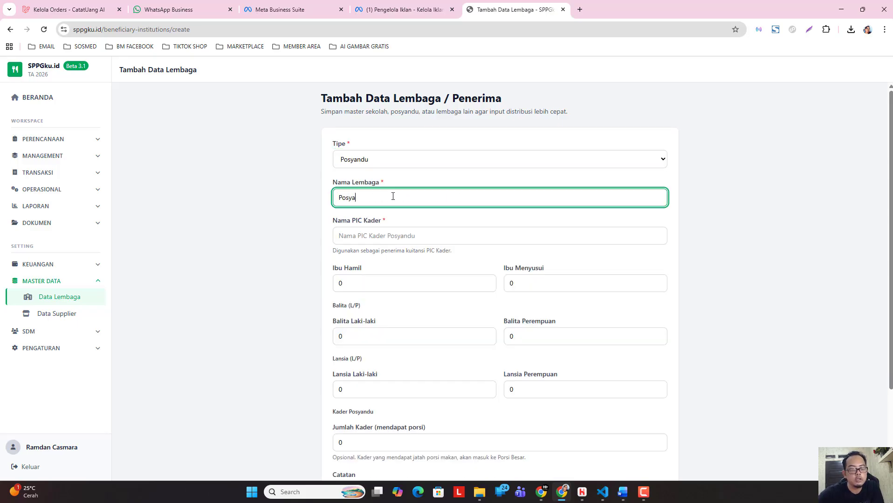
{"action": "type", "text": "ndu Melati"}
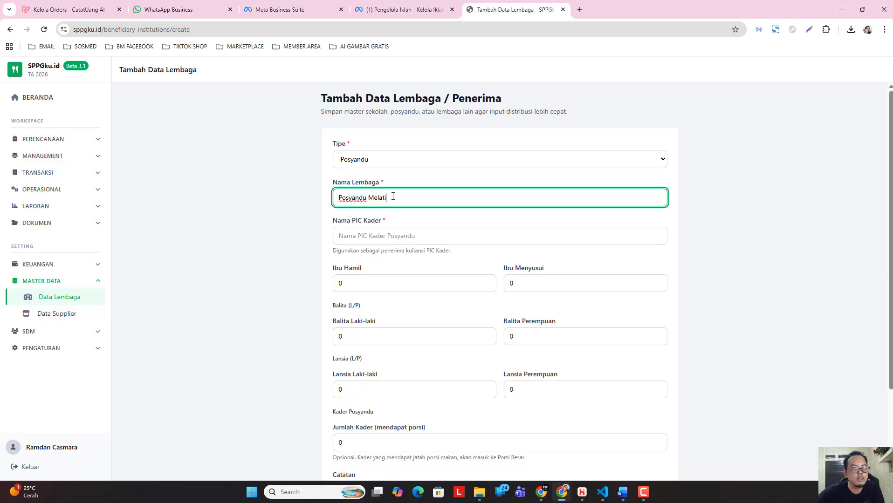
Enter the PIC Kader's name for Posyandu Melati.
{"action": "left_click", "coordinate": [368, 239]}
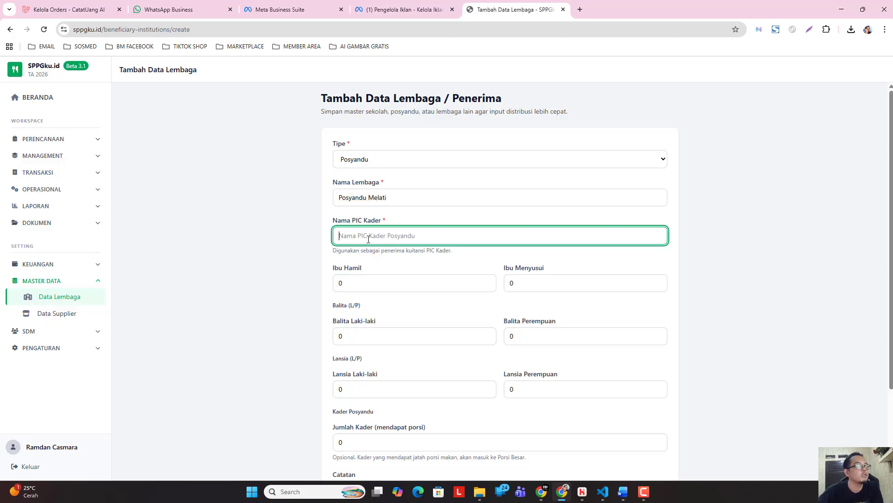
{"action": "type", "text": "Ibu"}
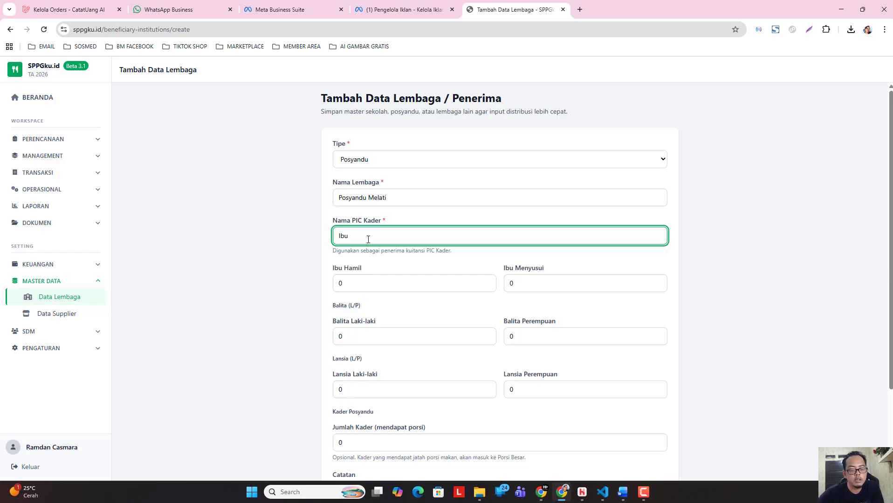
{"action": "type", "text": " Nemden"}
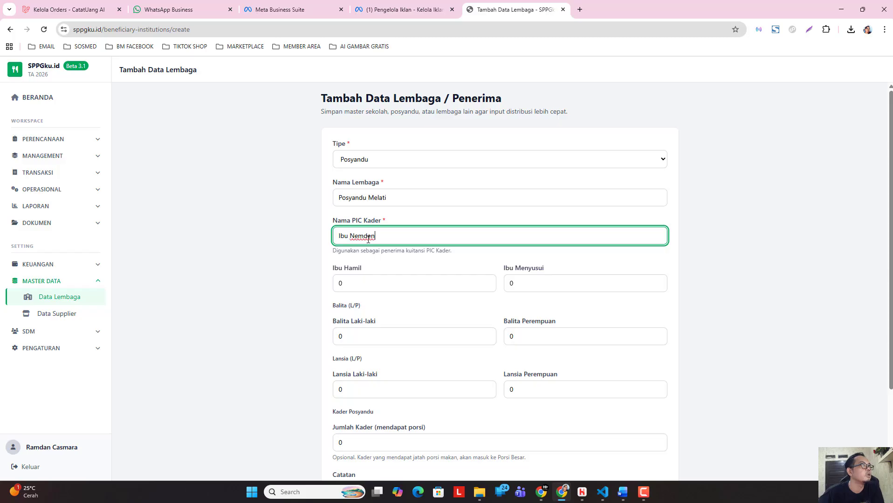
{"action": "left_click", "coordinate": [366, 240]}
{"action": "key", "text": "BackSpace"}
{"action": "type", "text": "n"}
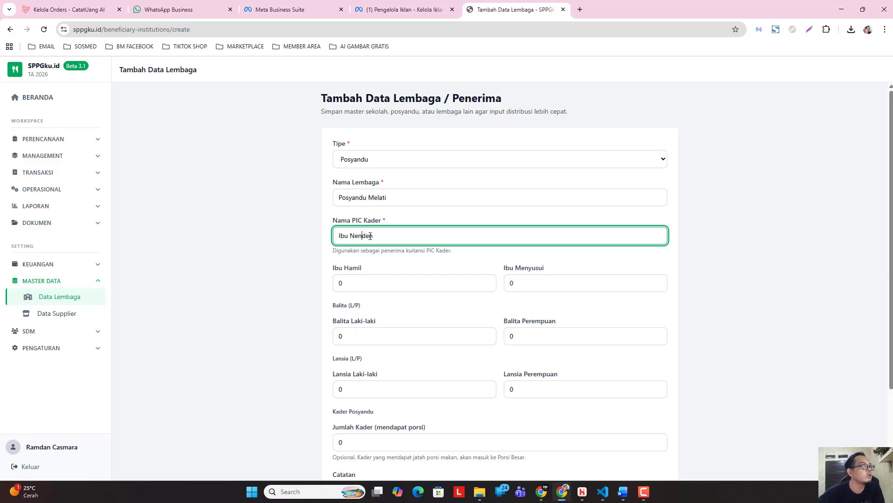
{"action": "left_click", "coordinate": [307, 273]}
Set the Ibu Hamil count to 10 and the Ibu Menyusui count to 5 for Posyandu Melati.
{"action": "scroll", "coordinate": [428, 275], "scroll_direction": "down", "scroll_amount": 1}
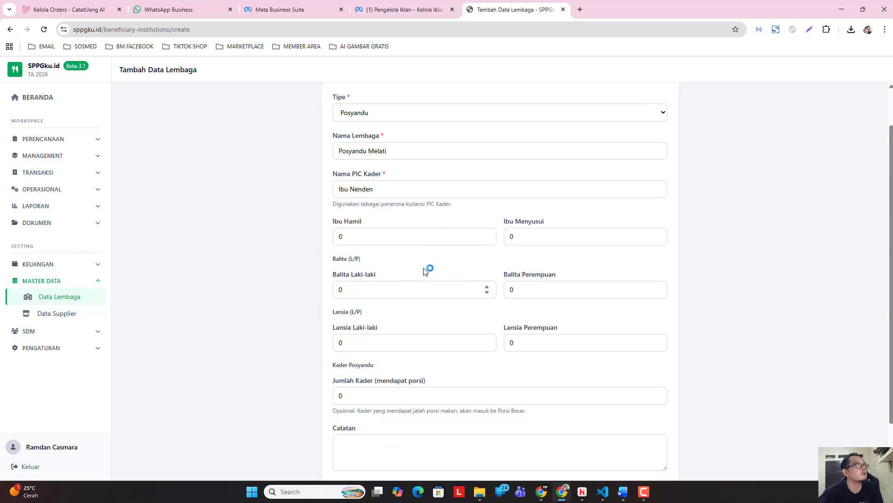
{"action": "scroll", "coordinate": [477, 224], "scroll_direction": "up", "scroll_amount": 1}
{"action": "scroll", "coordinate": [376, 256], "scroll_direction": "down", "scroll_amount": 1}
{"action": "left_click", "coordinate": [380, 241]}
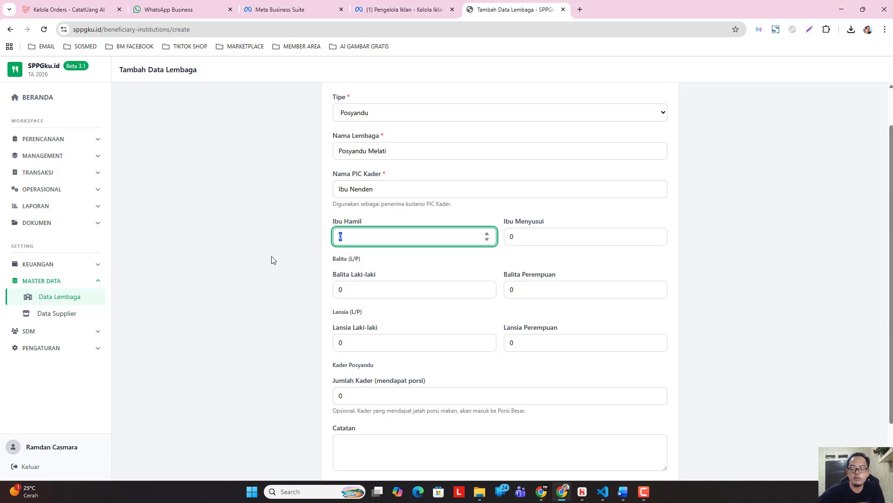
{"action": "type", "text": "10"}
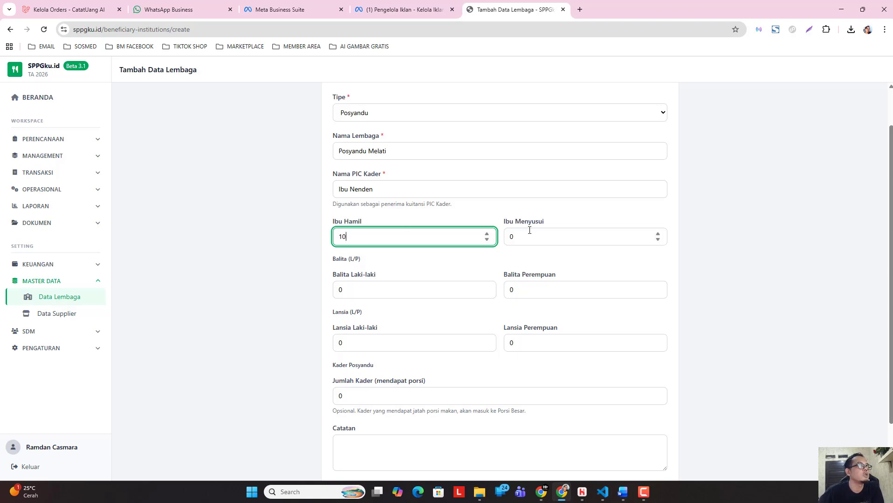
{"action": "left_click", "coordinate": [530, 231]}
{"action": "type", "text": "5"}
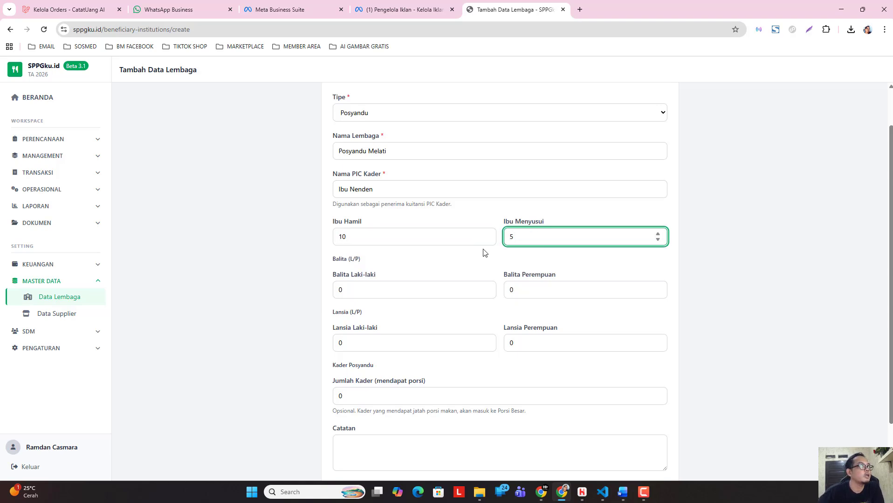
Set the toddler counts to 6 for Balita Laki-laki and 4 for Balita Perempuan.
{"action": "left_click", "coordinate": [386, 289]}
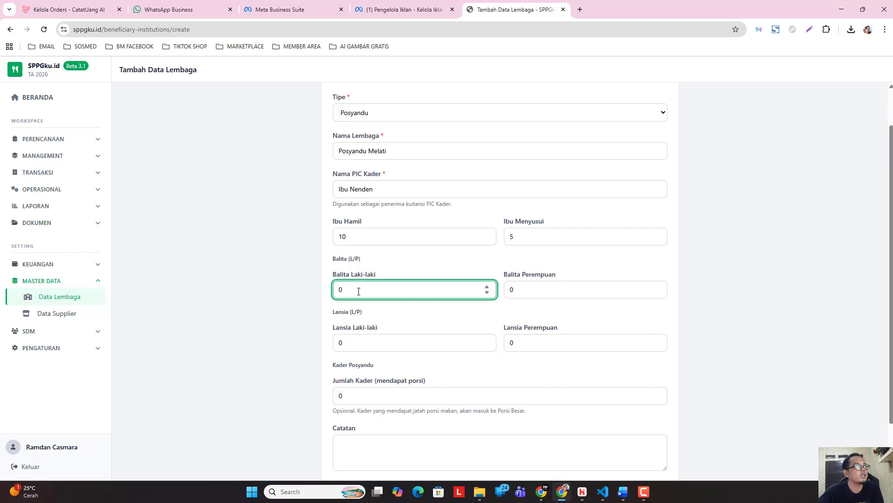
{"action": "left_click_drag", "start_coordinate": [358, 291], "coordinate": [295, 304]}
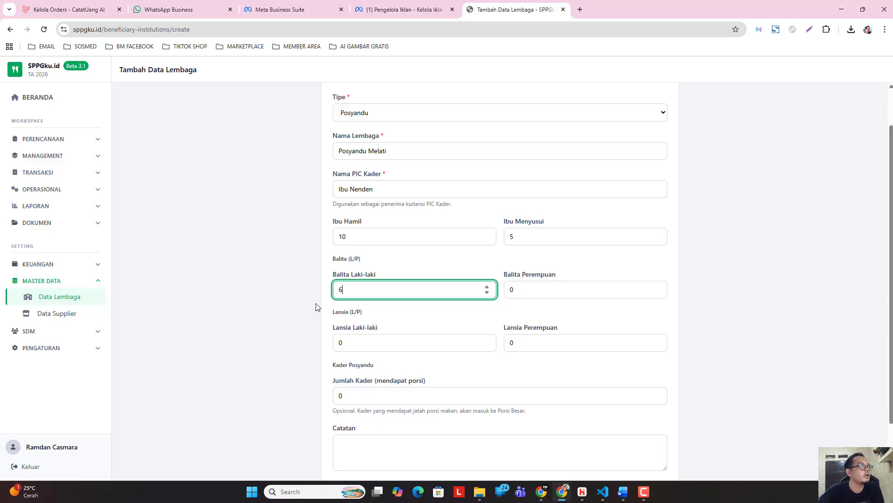
{"action": "key", "text": "Tab"}
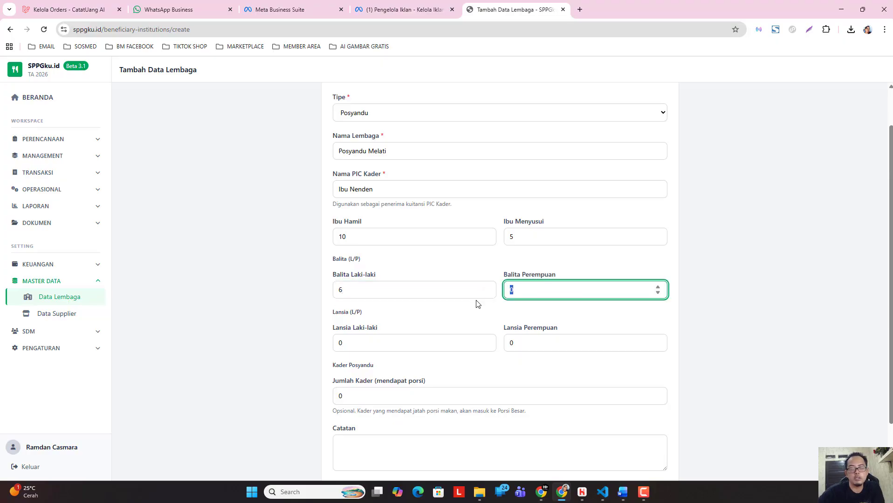
{"action": "type", "text": "4"}
Set the elderly counts to 2 for Lansia Laki-laki and 8 for Lansia Perempuan.
{"action": "key", "text": "Tab"}
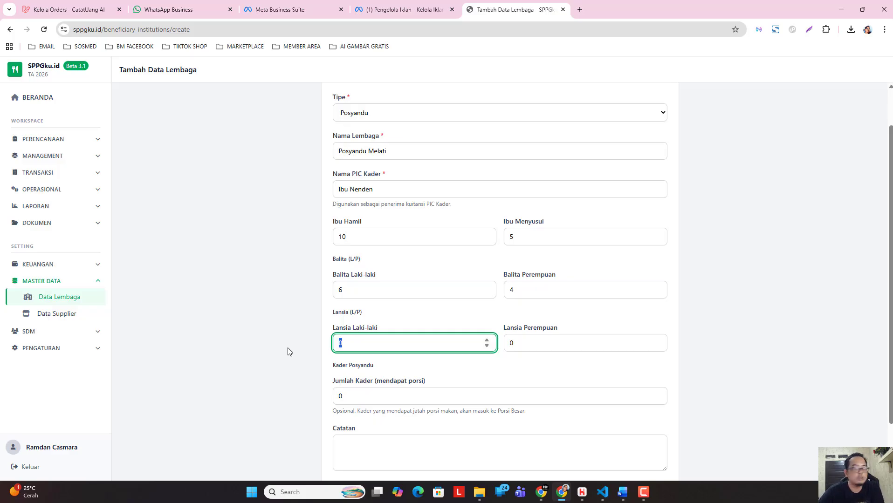
{"action": "type", "text": "2"}
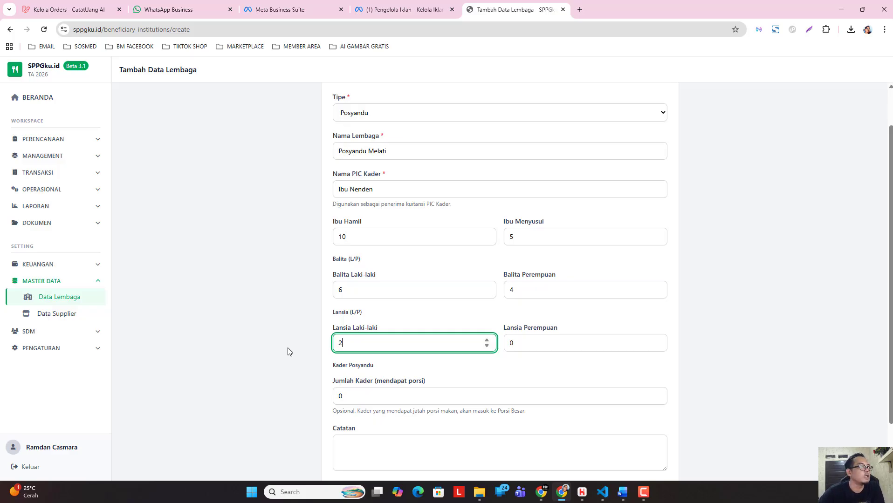
{"action": "key", "text": "Tab"}
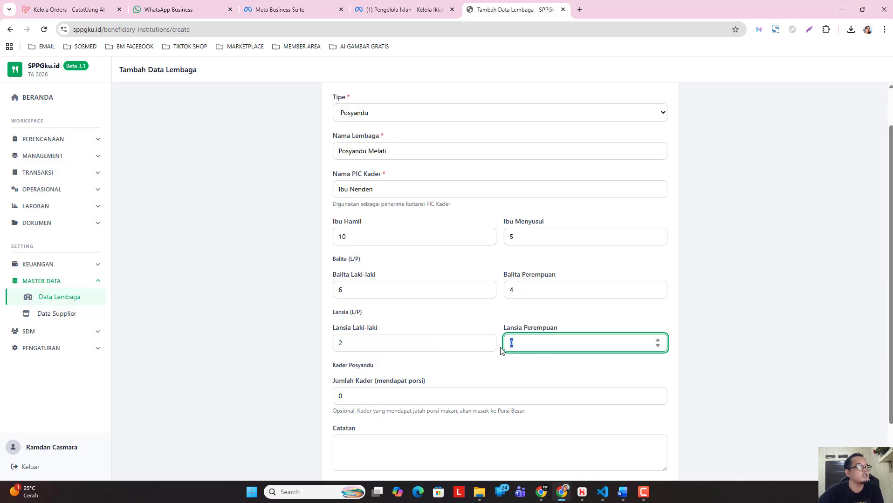
{"action": "type", "text": "8"}
Set Jumlah Kader (mendapat porsi) to 2 and save the Posyandu Melati record.
{"action": "scroll", "coordinate": [466, 356], "scroll_direction": "down", "scroll_amount": 1}
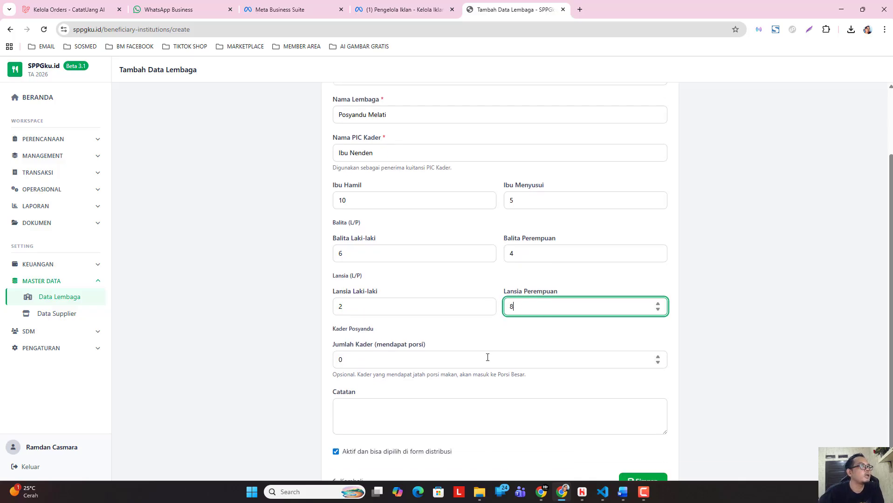
{"action": "left_click", "coordinate": [369, 355]}
{"action": "scroll", "coordinate": [405, 296], "scroll_direction": "down", "scroll_amount": 1}
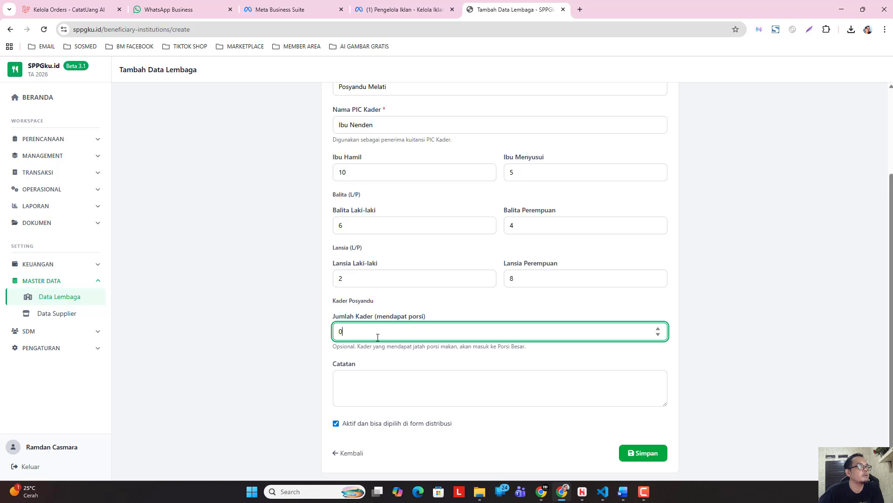
{"action": "left_click_drag", "start_coordinate": [364, 336], "coordinate": [321, 340]}
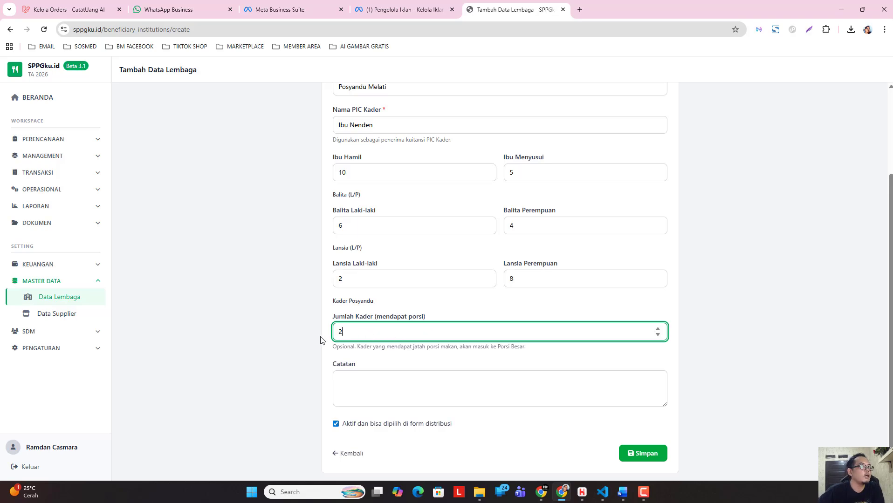
{"action": "left_click", "coordinate": [314, 338]}
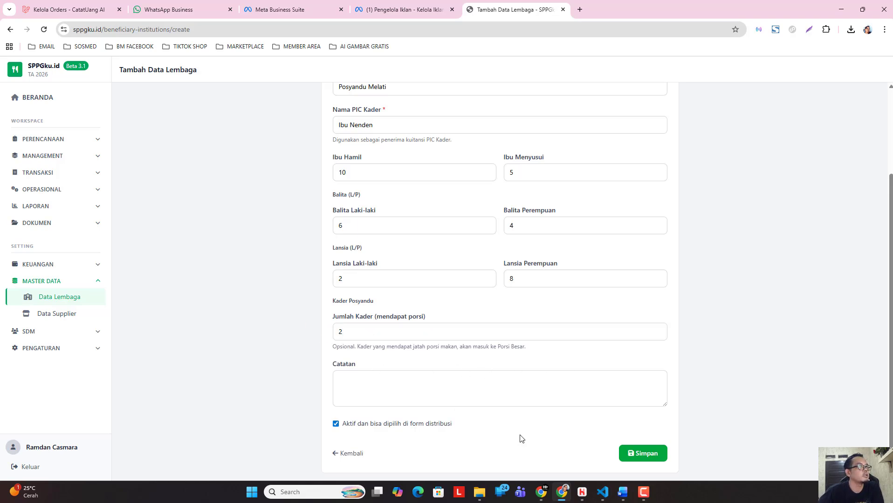
{"action": "scroll", "coordinate": [508, 376], "scroll_direction": "up", "scroll_amount": 2}
{"action": "scroll", "coordinate": [580, 438], "scroll_direction": "down", "scroll_amount": 2}
{"action": "left_click", "coordinate": [645, 454]}
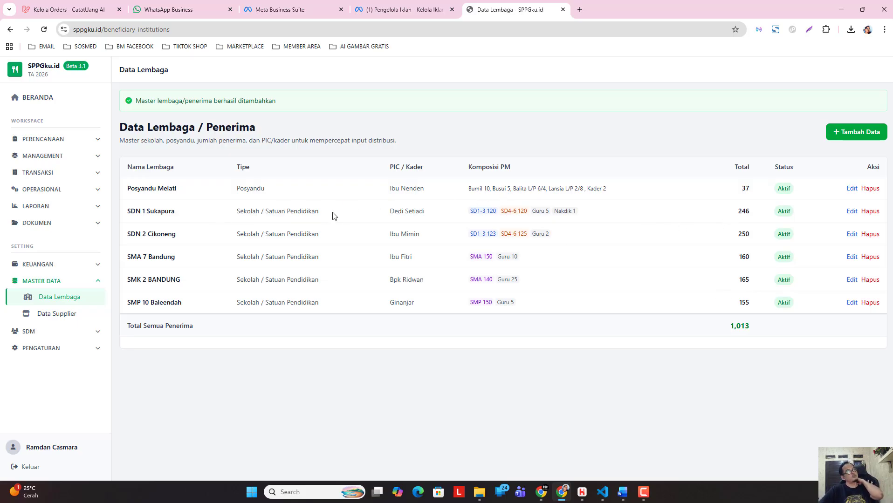
Start another institution record and try to save it with the required fields left blank.
{"action": "left_click", "coordinate": [860, 133]}
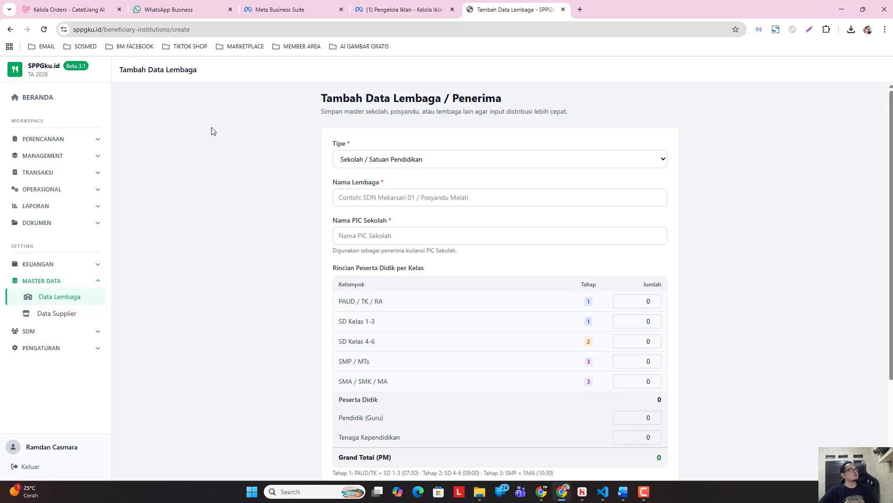
{"action": "scroll", "coordinate": [321, 238], "scroll_direction": "down", "scroll_amount": 3}
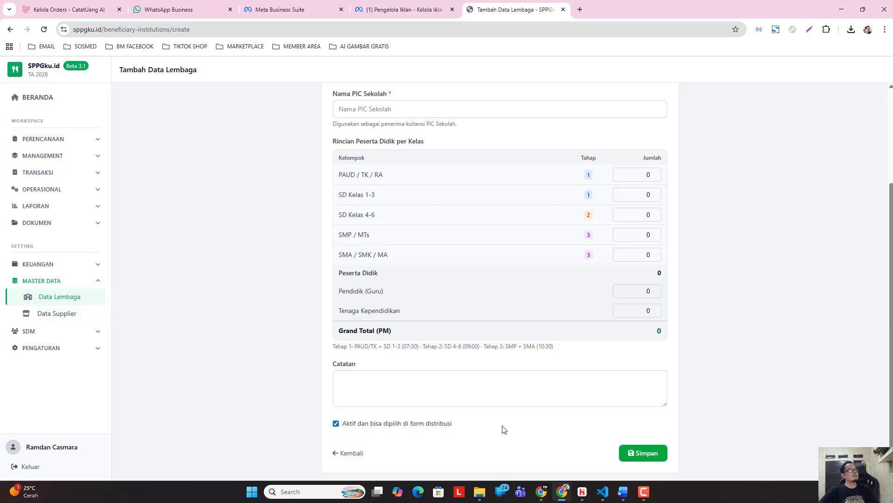
{"action": "left_click", "coordinate": [623, 454]}
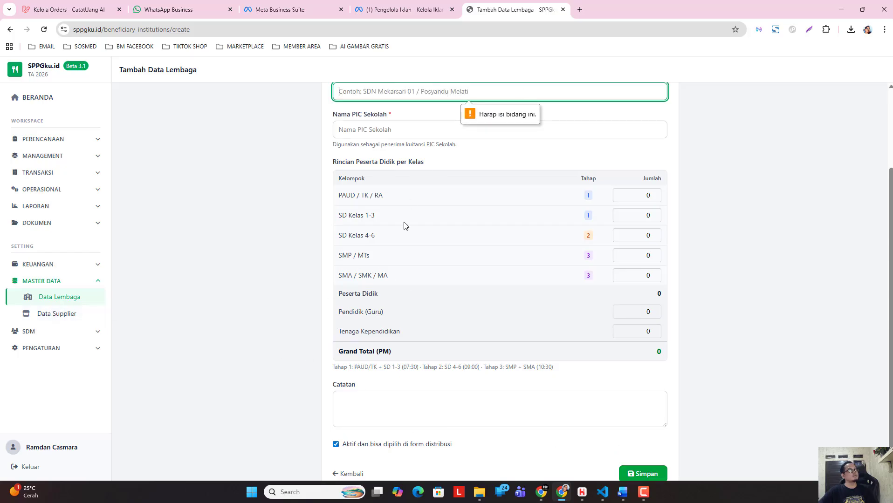
Leave the blank institution form without saving and return to the institution list.
{"action": "scroll", "coordinate": [404, 223], "scroll_direction": "up", "scroll_amount": 2}
{"action": "scroll", "coordinate": [396, 373], "scroll_direction": "down", "scroll_amount": 3}
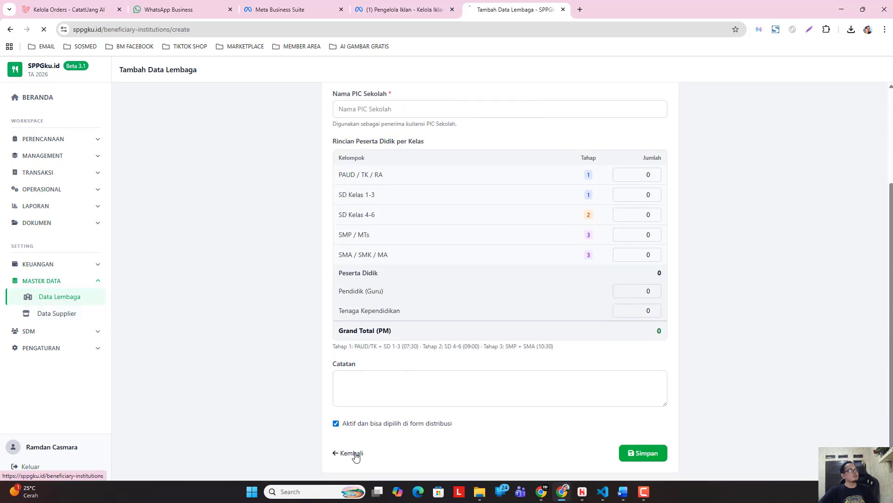
{"action": "left_click", "coordinate": [353, 454]}
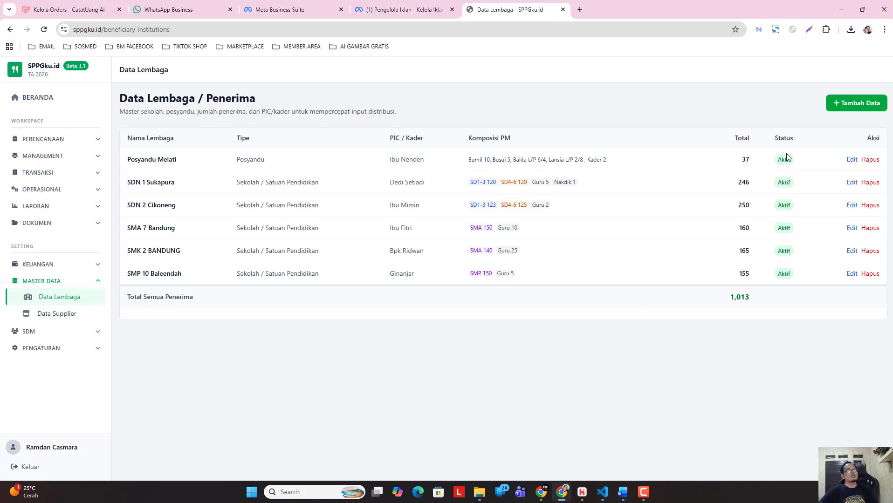
Open the SMP 10 Baleendah record for editing, review its fields, and return to the institution list without saving.
{"action": "left_click", "coordinate": [851, 275]}
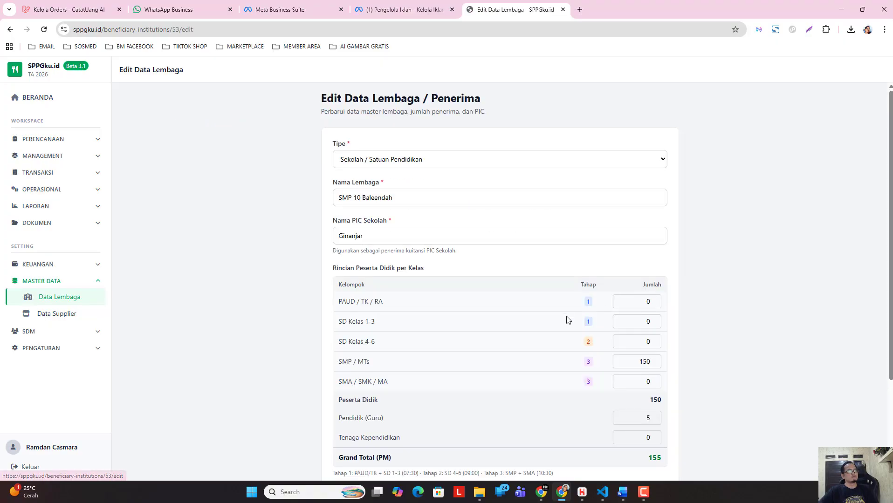
{"action": "scroll", "coordinate": [568, 319], "scroll_direction": "down", "scroll_amount": 3}
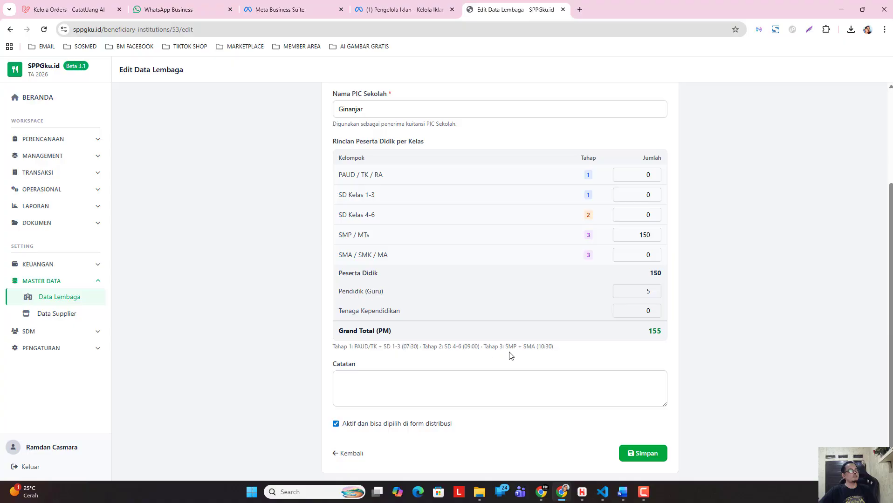
{"action": "scroll", "coordinate": [461, 352], "scroll_direction": "up", "scroll_amount": 3}
{"action": "scroll", "coordinate": [472, 321], "scroll_direction": "down", "scroll_amount": 3}
{"action": "left_click", "coordinate": [355, 455]}
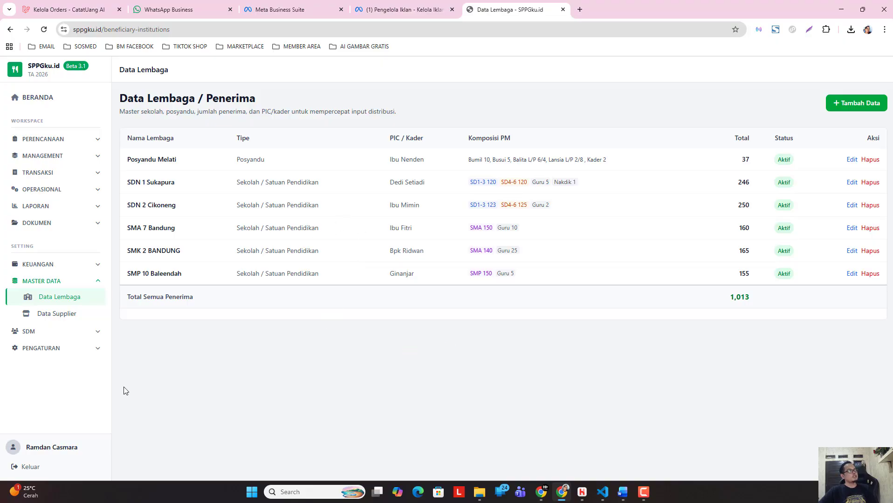
Start a new record in Data Supplier and set Nama Supplier to Toko Abadi Jaya.
{"action": "left_click", "coordinate": [61, 315]}
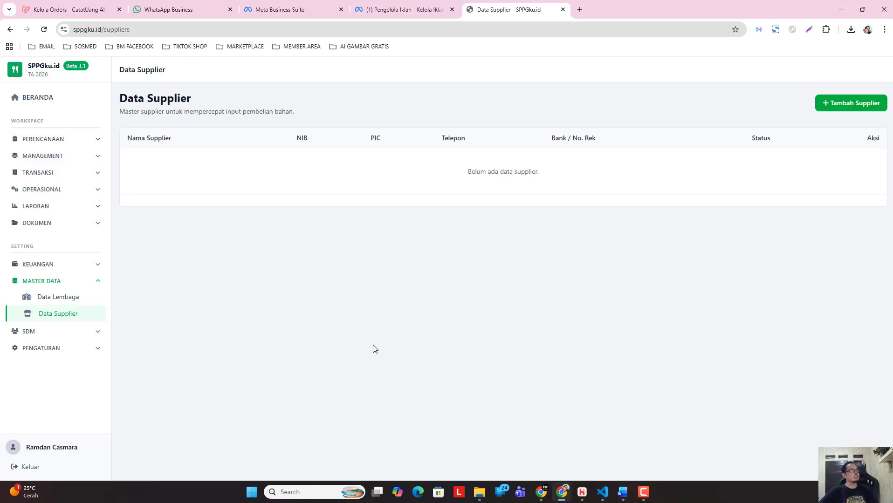
{"action": "left_click", "coordinate": [825, 104]}
{"action": "left_click", "coordinate": [396, 164]}
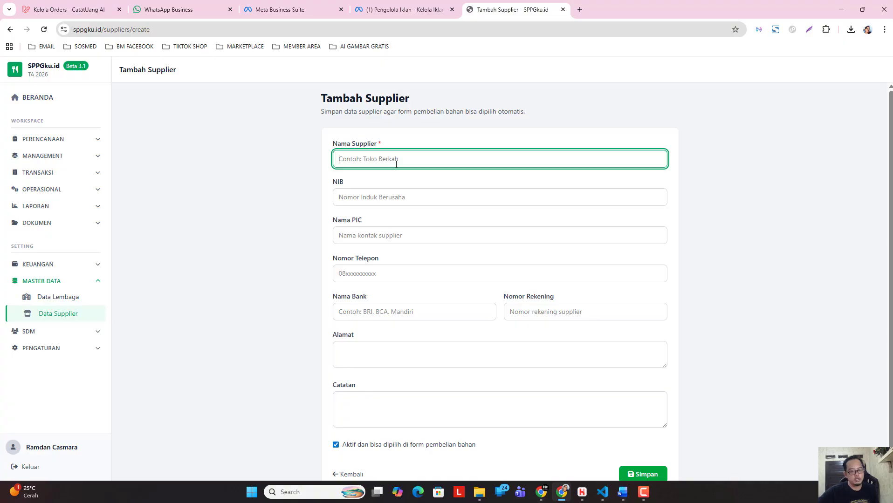
{"action": "type", "text": "Toko "}
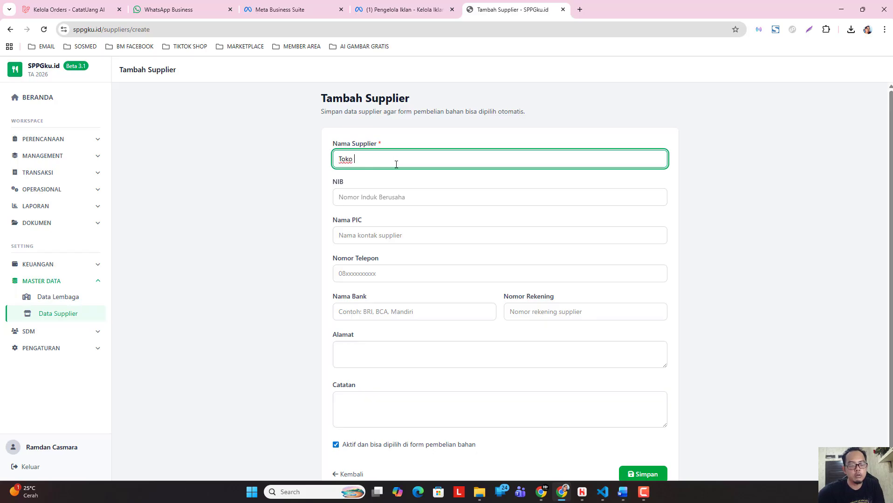
{"action": "type", "text": "Abadi Jaya"}
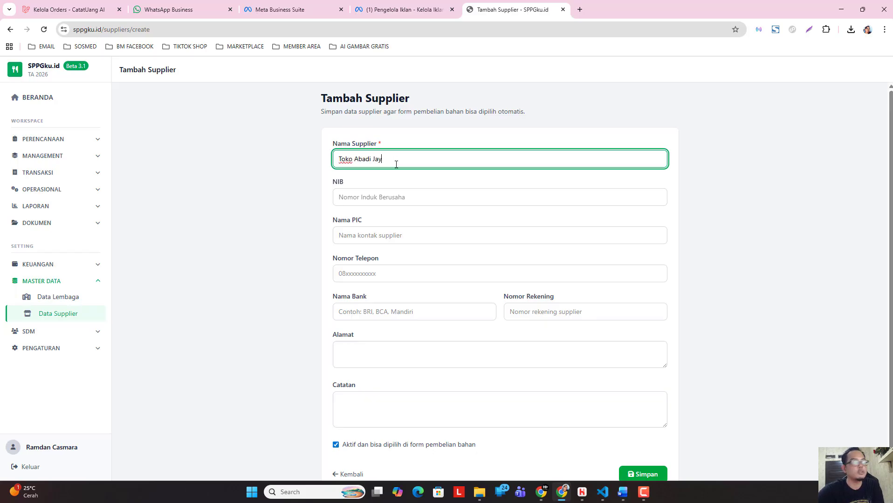
Enter the supplier's business registration number as NIB and the contact person's name as Nama PIC.
{"action": "left_click", "coordinate": [370, 196]}
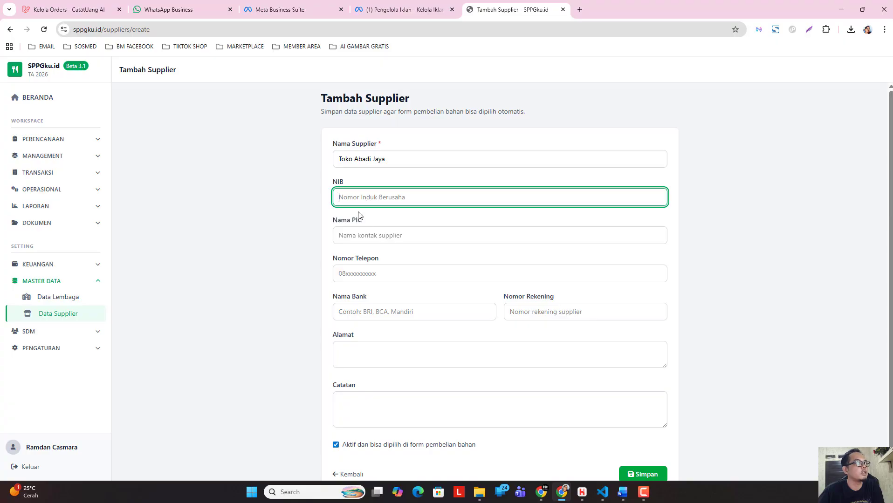
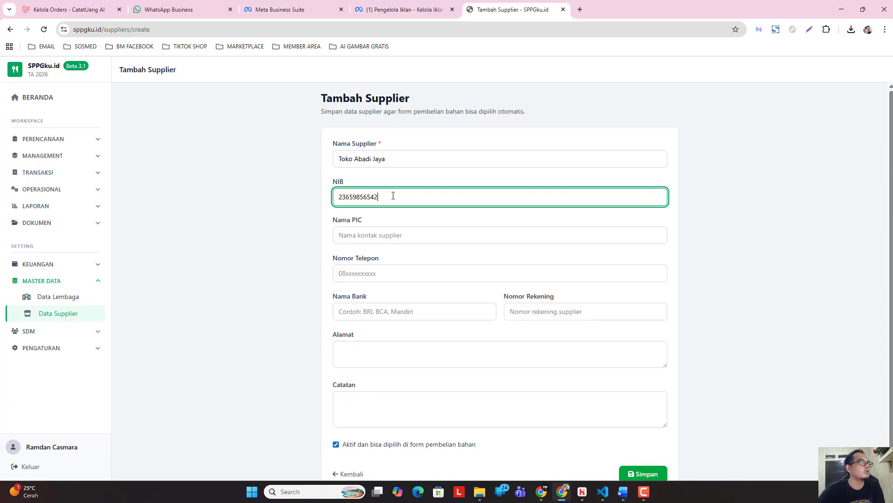
{"action": "left_click", "coordinate": [385, 236]}
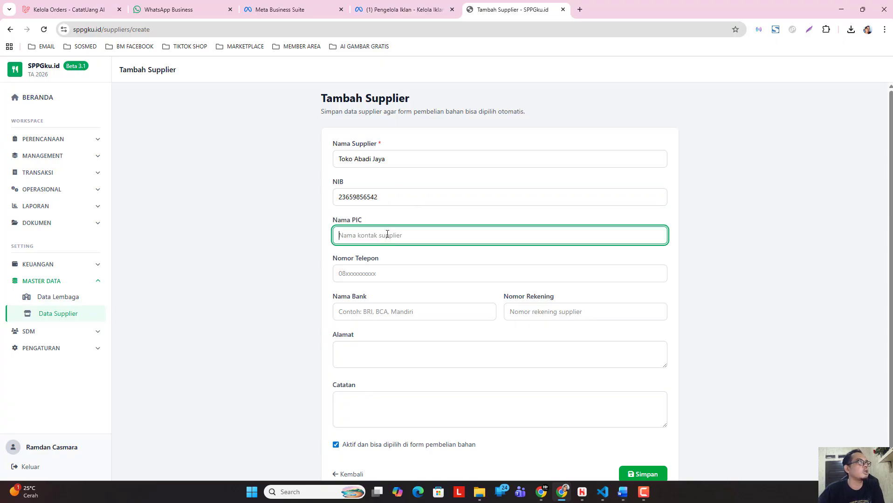
{"action": "type", "text": "Bp"}
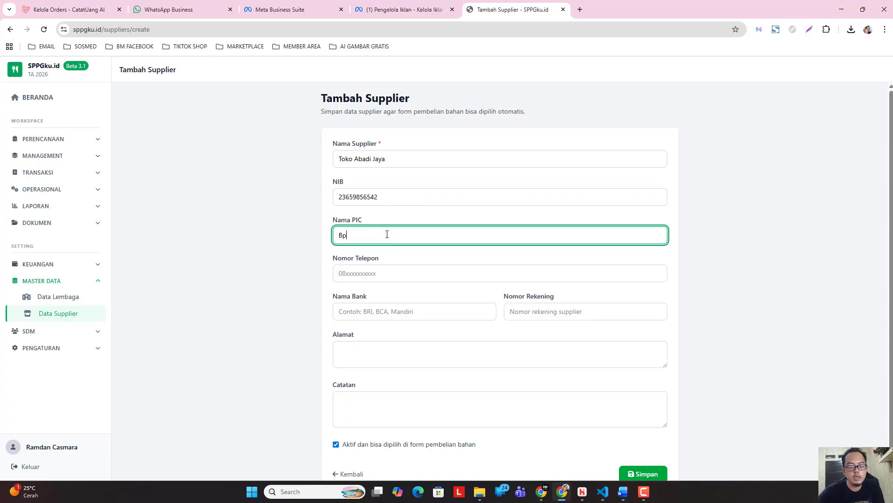
{"action": "type", "text": "k S"}
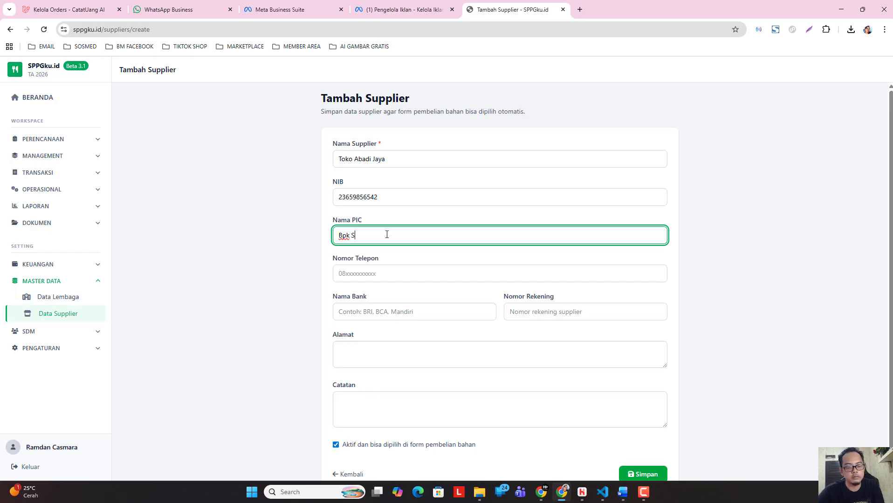
{"action": "type", "text": "ueb"}
Enter the supplier's phone number as Nomor Telepon.
{"action": "left_click", "coordinate": [378, 302]}
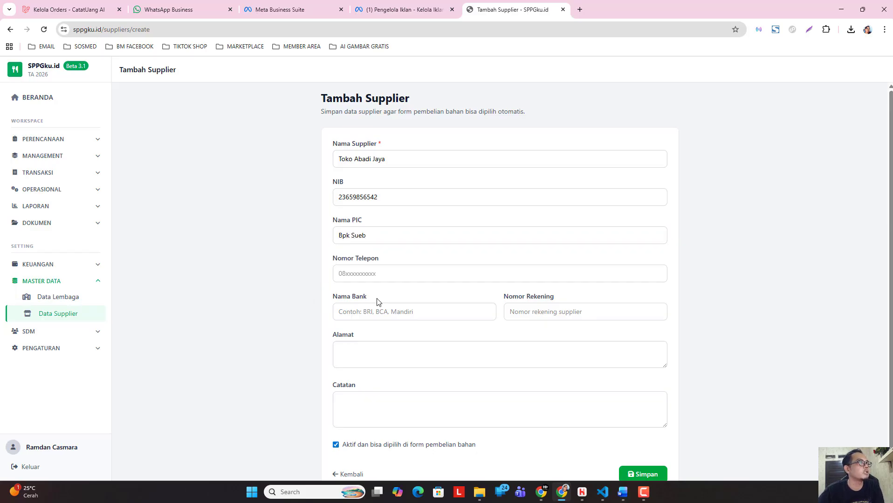
{"action": "left_click", "coordinate": [392, 278]}
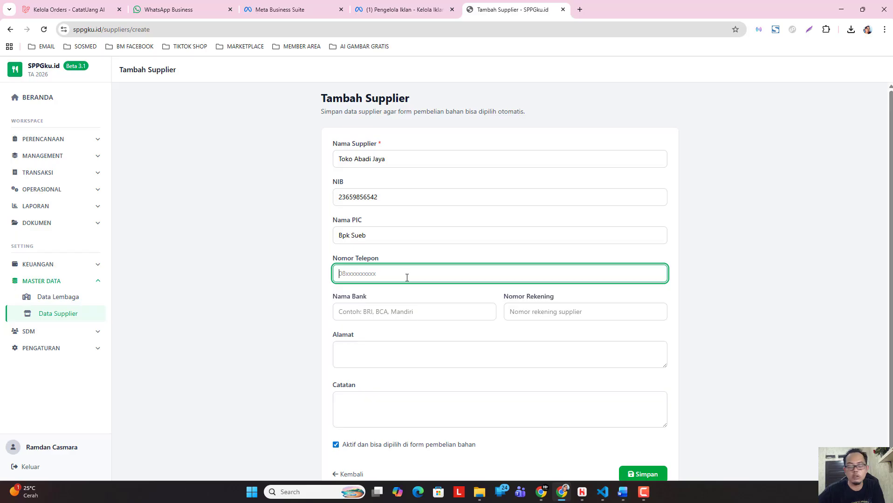
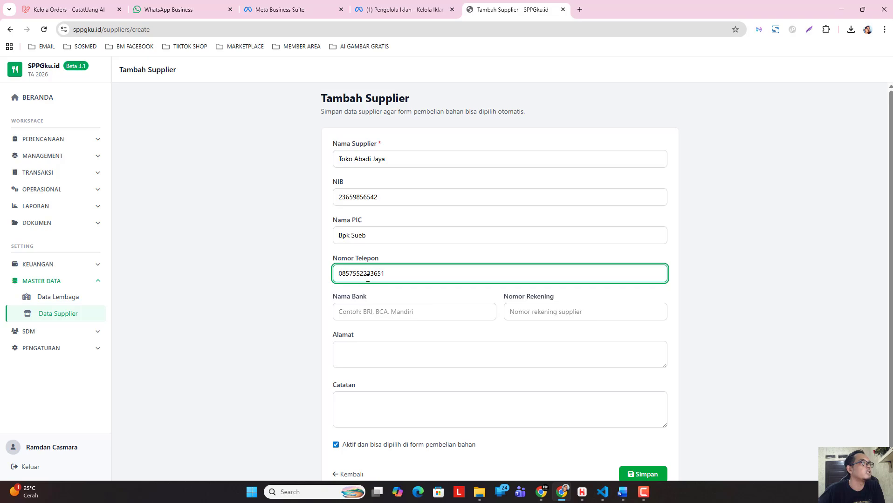
Set the supplier's Nama Bank to Mandiri and enter the bank account number as Nomor Rekening.
{"action": "left_click", "coordinate": [400, 315]}
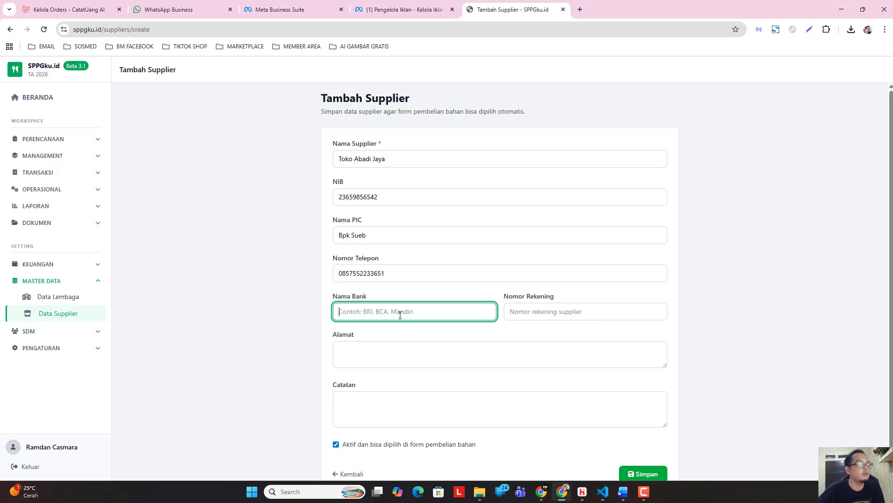
{"action": "type", "text": "Mandiri"}
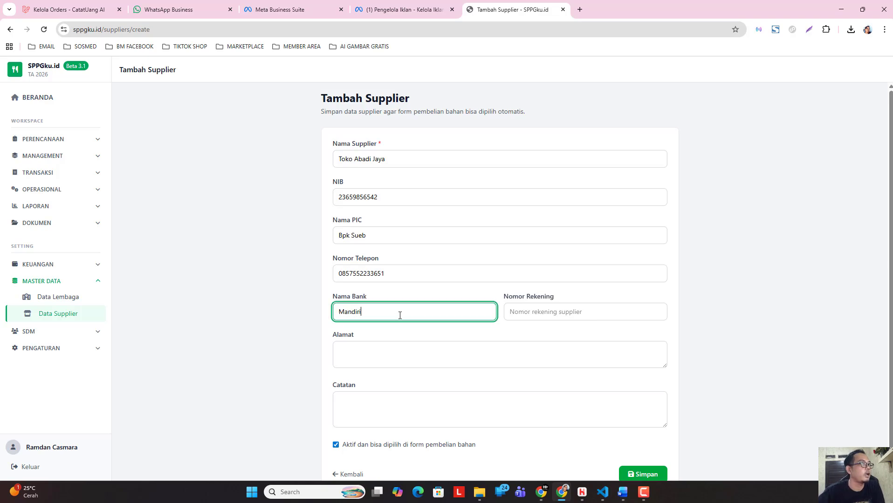
{"action": "left_click", "coordinate": [514, 312]}
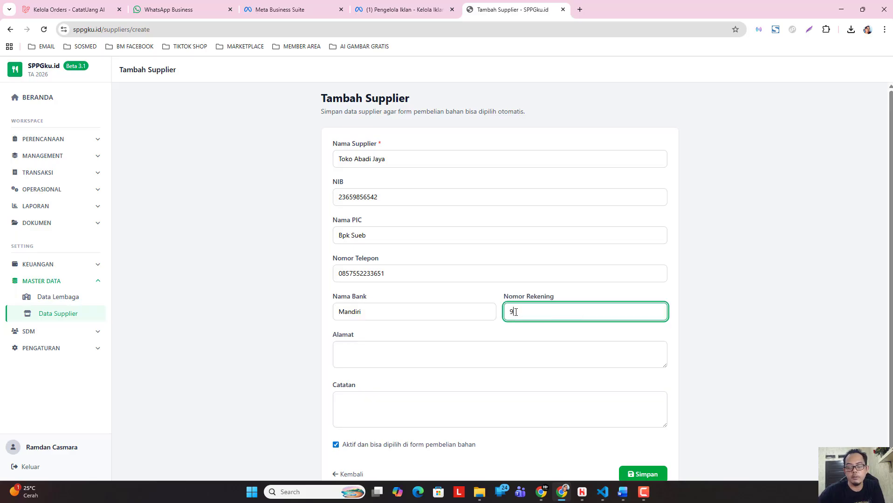
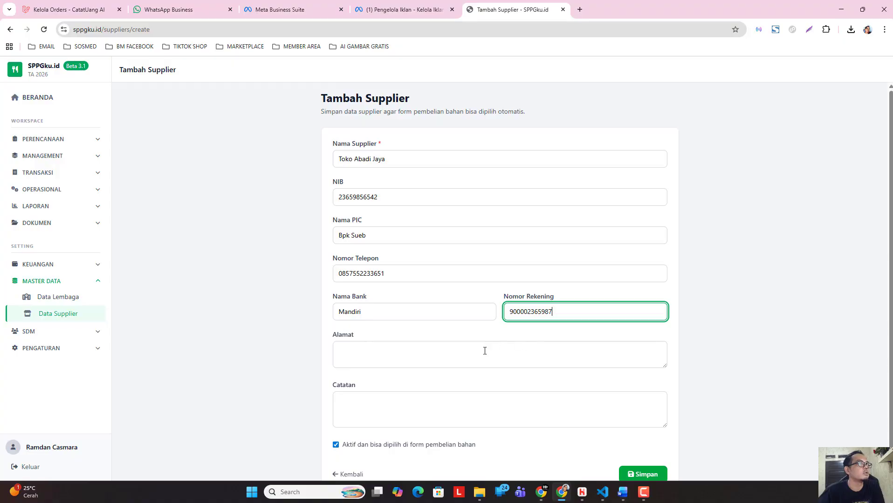
{"action": "left_click", "coordinate": [385, 361]}
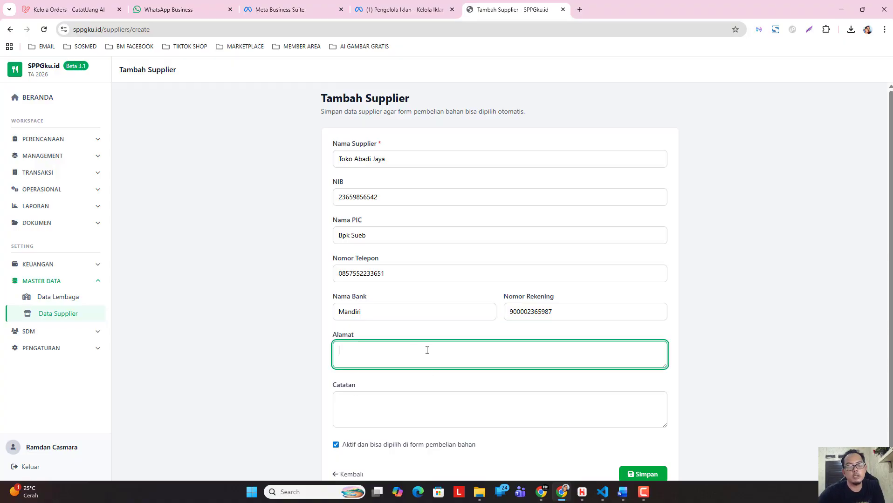
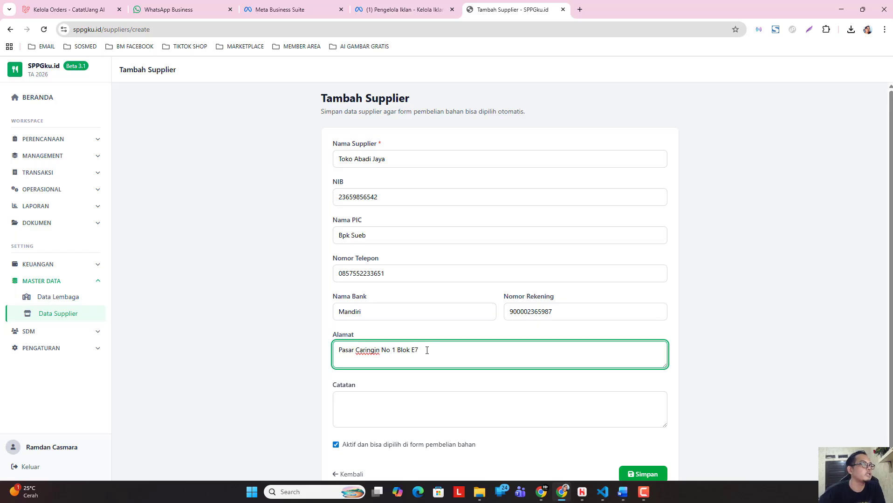
Save the Toko Abadi Jaya supplier with Catatan left empty and the active option kept on.
{"action": "scroll", "coordinate": [403, 351], "scroll_direction": "down", "scroll_amount": 1}
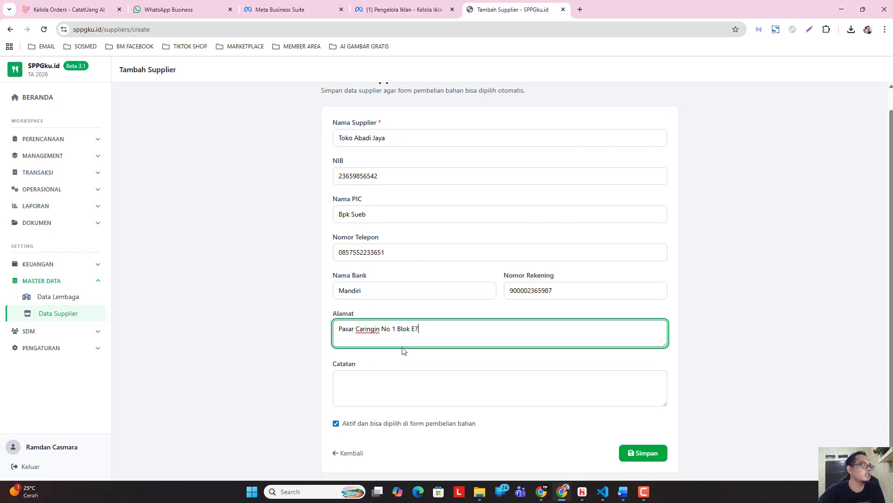
{"action": "left_click", "coordinate": [361, 381]}
{"action": "left_click", "coordinate": [270, 347]}
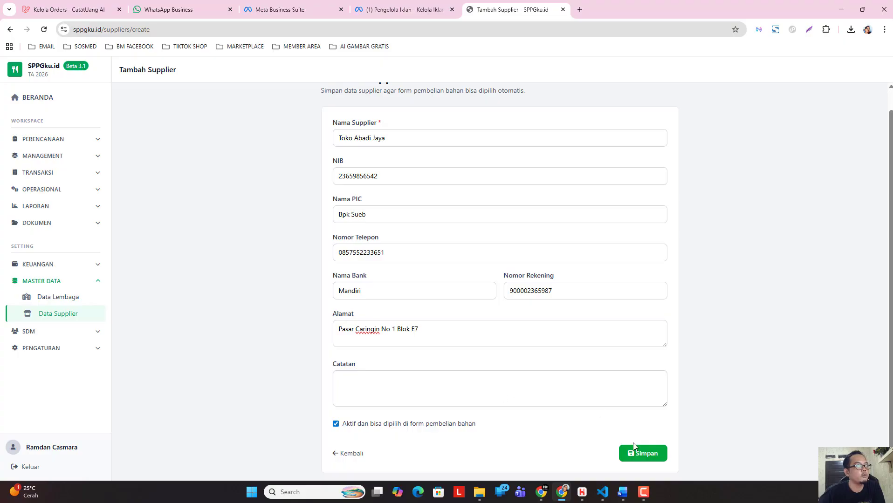
{"action": "scroll", "coordinate": [442, 365], "scroll_direction": "up", "scroll_amount": 1}
{"action": "scroll", "coordinate": [550, 382], "scroll_direction": "down", "scroll_amount": 1}
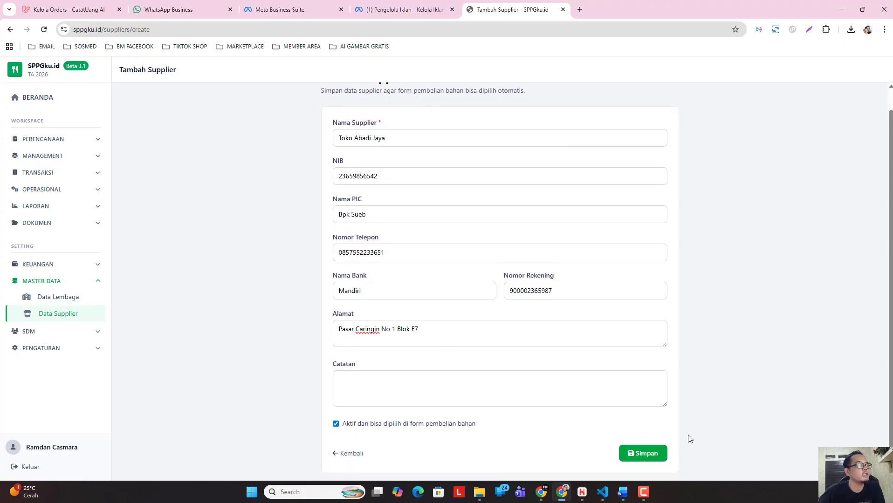
{"action": "left_click", "coordinate": [646, 460]}
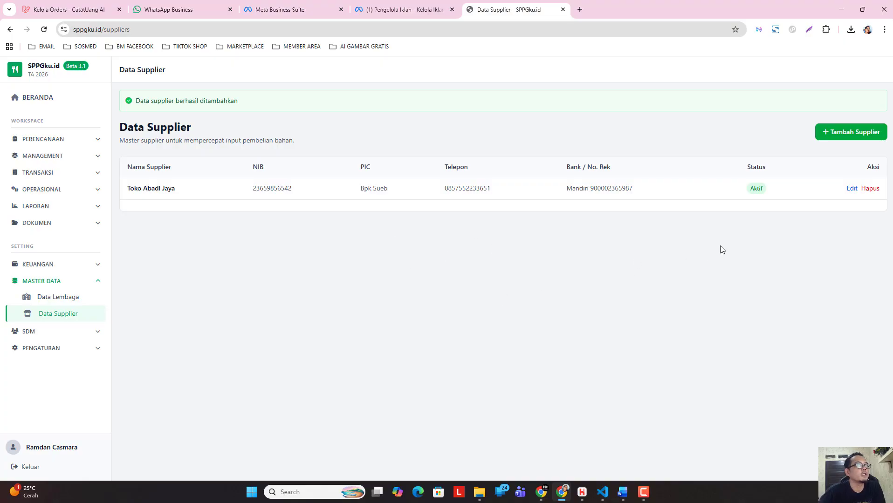
Start another new supplier record and set its Nama Supplier to "Toko Makmur jaya".
{"action": "left_click", "coordinate": [843, 141]}
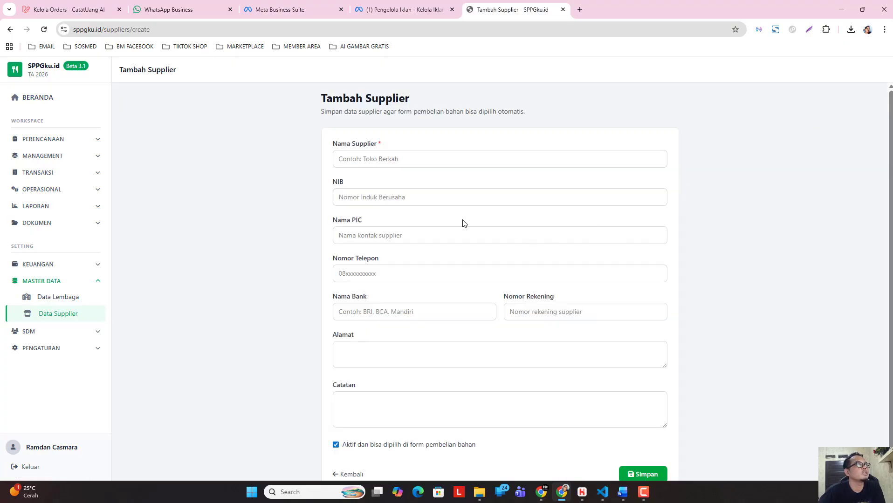
{"action": "left_click", "coordinate": [425, 160]}
{"action": "type", "text": "T"}
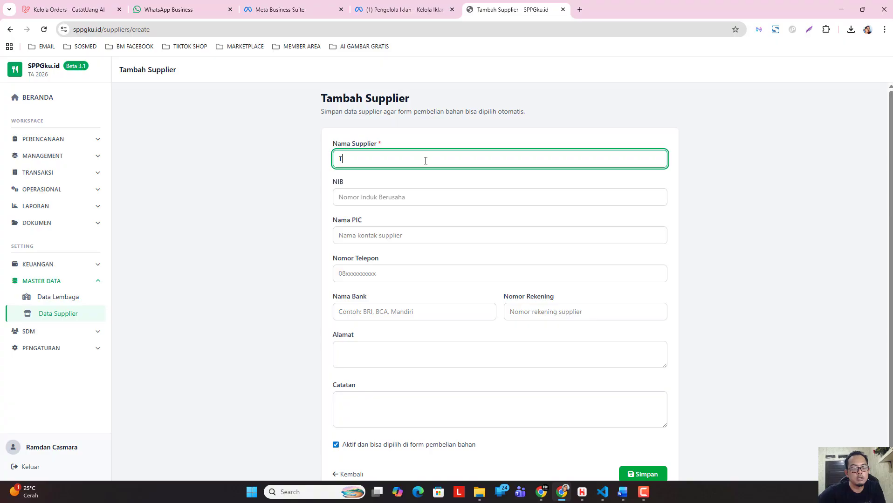
{"action": "type", "text": "oko "}
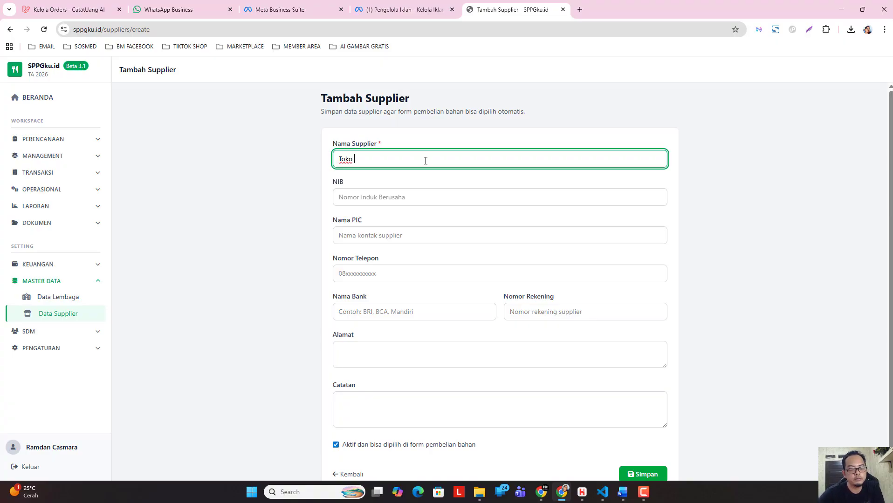
{"action": "type", "text": "Makmu"}
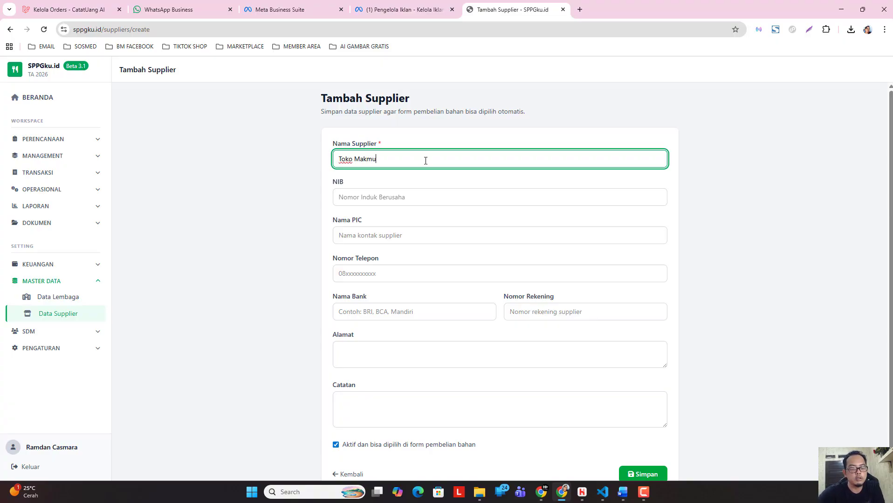
{"action": "type", "text": "r jaya"}
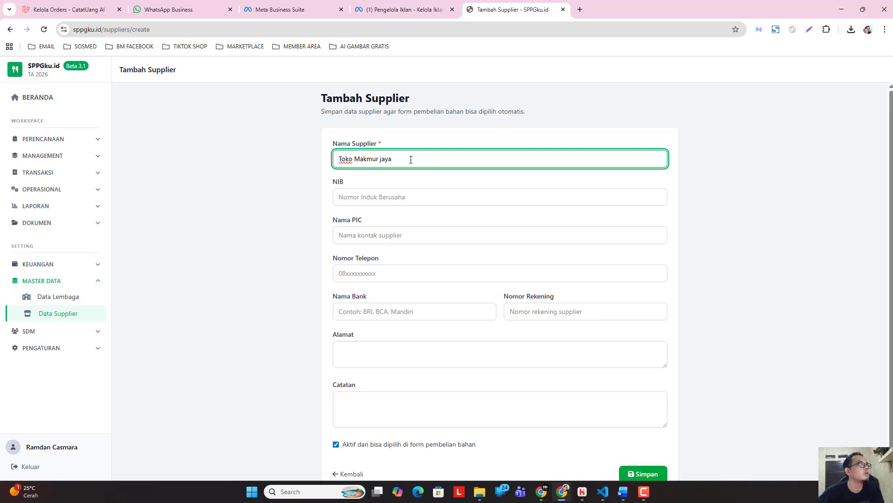
{"action": "left_click", "coordinate": [247, 225]}
Fill in Toko Makmur jaya's business registration number as NIB and its contact person's name as Nama PIC.
{"action": "left_click", "coordinate": [375, 196]}
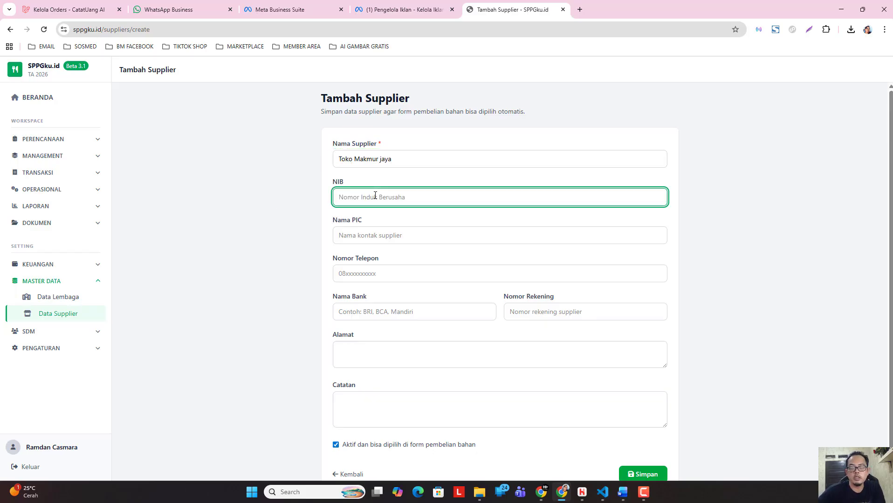
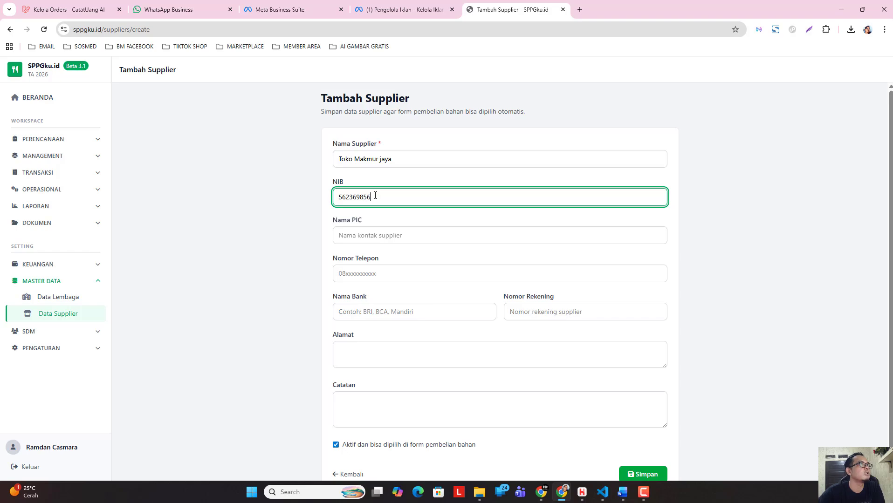
{"action": "left_click", "coordinate": [376, 234]}
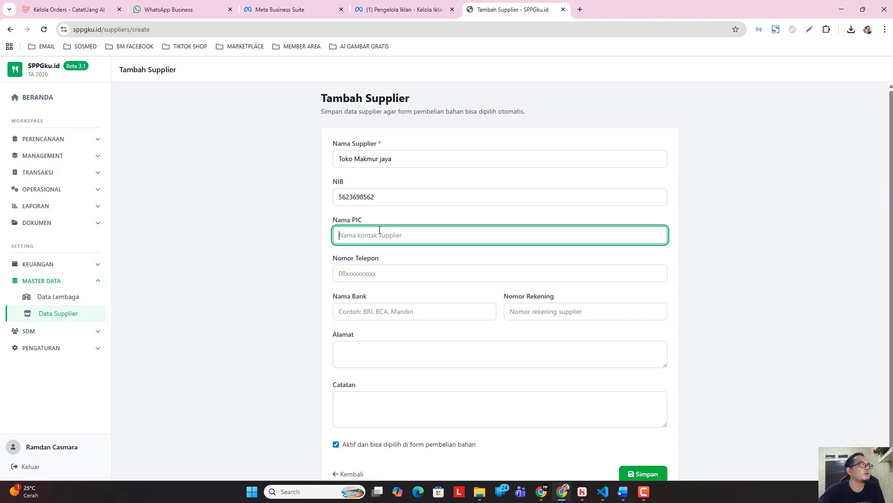
{"action": "type", "text": "Bpk"}
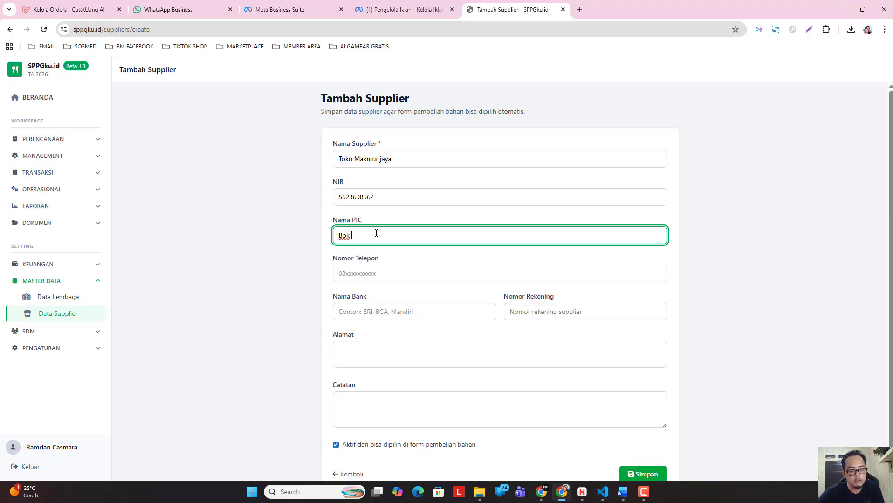
{"action": "type", "text": "Beni"}
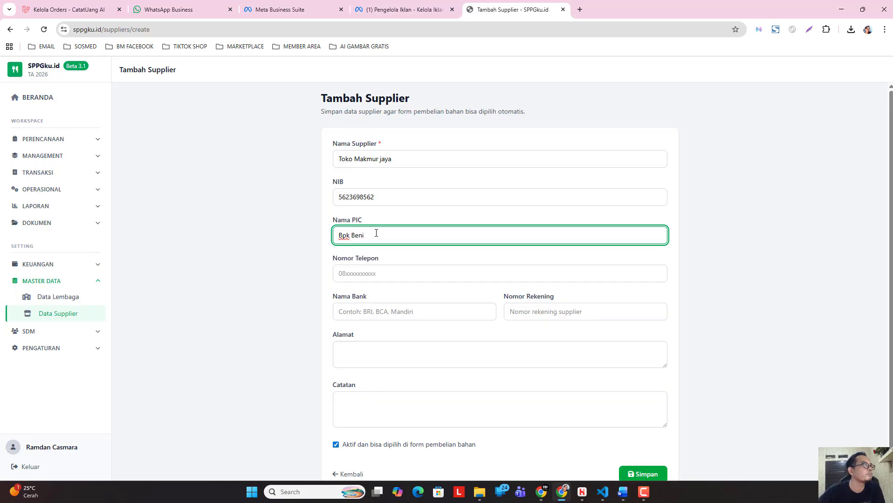
Enter Toko Makmur jaya's phone number as Nomor Telepon.
{"action": "left_click", "coordinate": [390, 270]}
{"action": "type", "text": "05"}
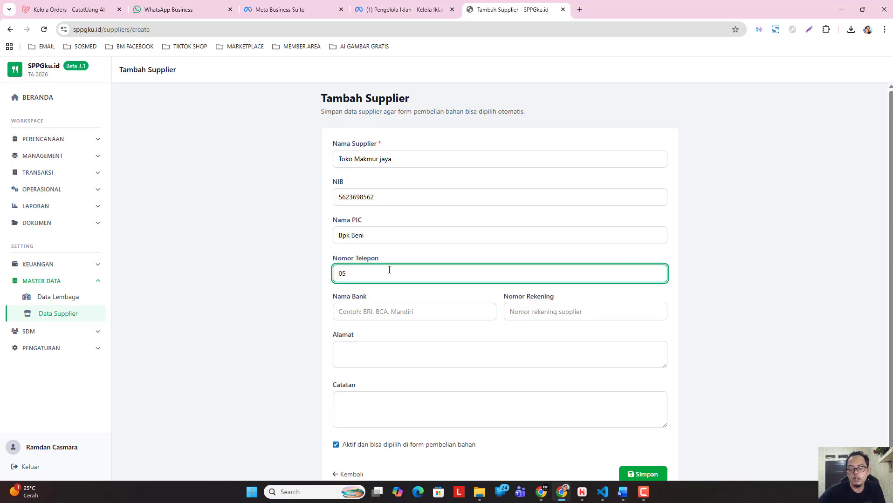
{"action": "key", "text": "BackSpace"}
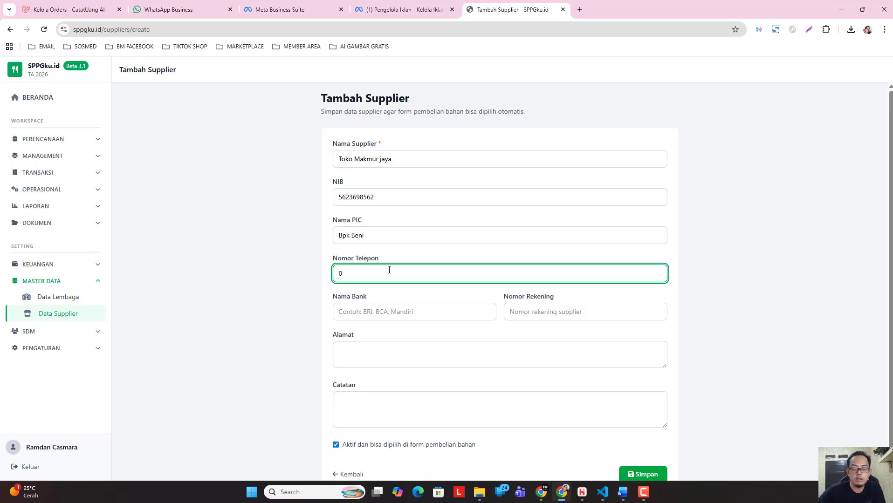
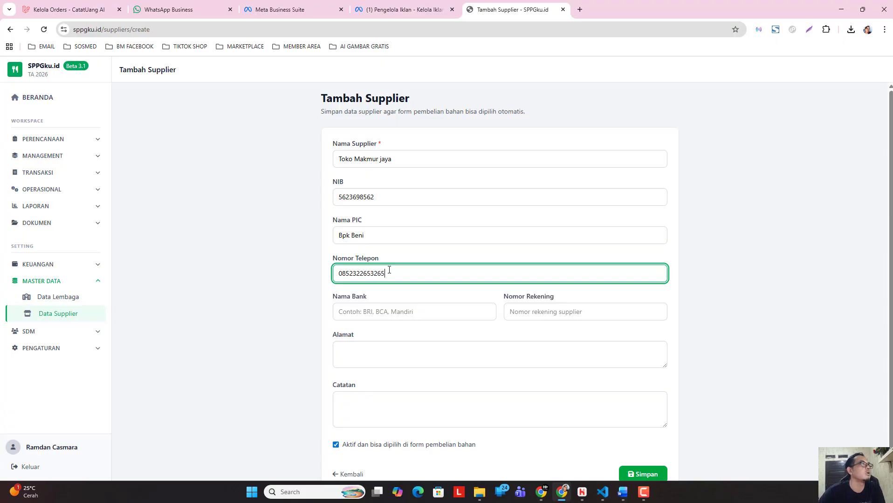
Set Toko Makmur jaya's Nama Bank to Mandiri and enter its bank account number as Nomor Rekening.
{"action": "scroll", "coordinate": [480, 294], "scroll_direction": "down", "scroll_amount": 1}
{"action": "left_click", "coordinate": [438, 295]}
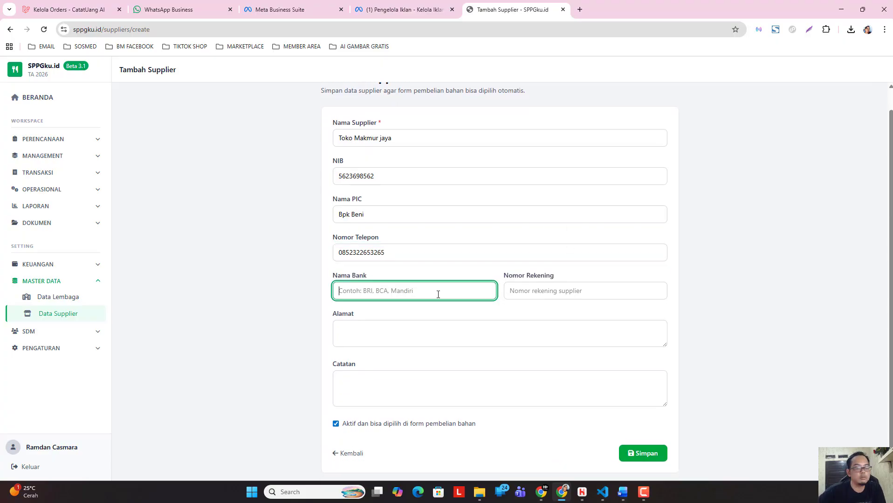
{"action": "type", "text": "Mandiri"}
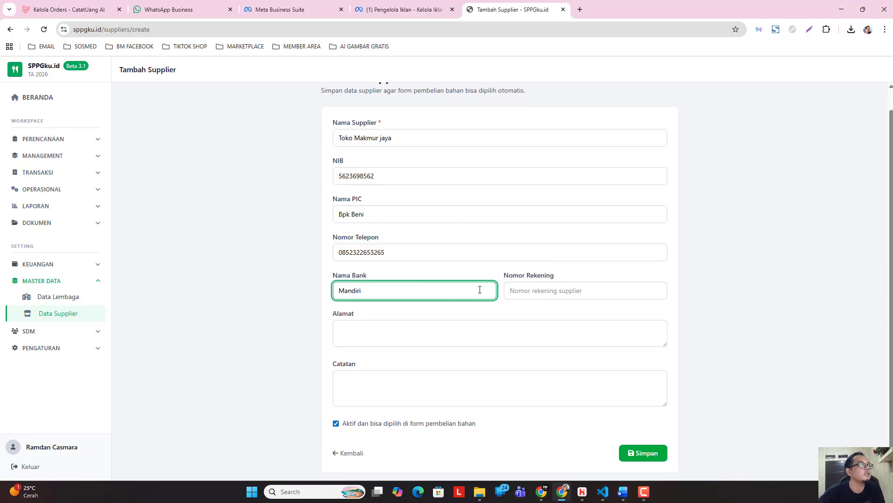
{"action": "left_click", "coordinate": [524, 289]}
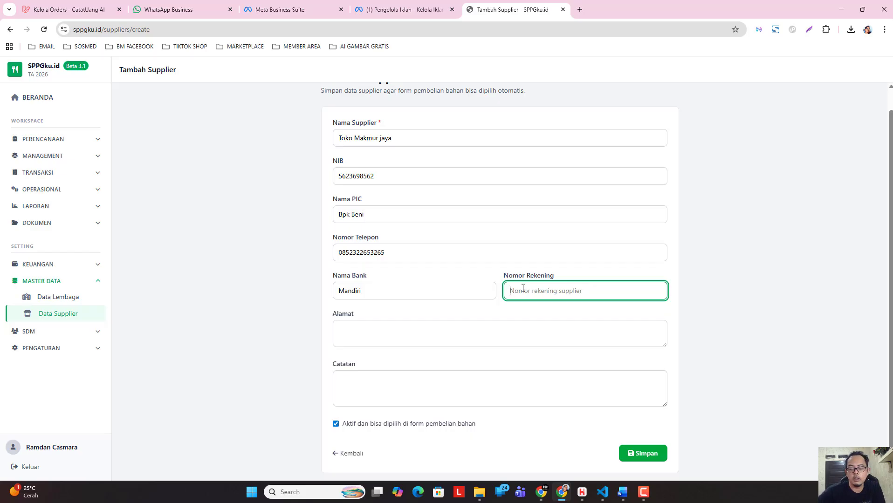
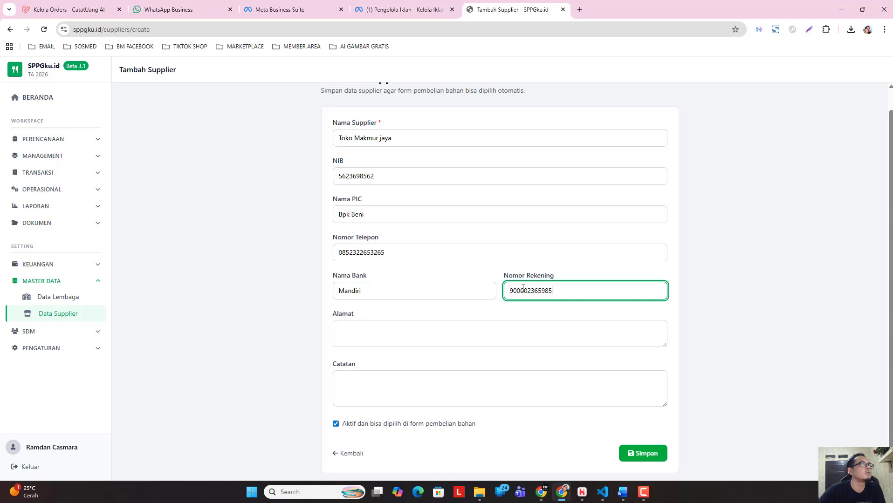
Enter Toko Makmur jaya's street, number and village as Alamat, and save the supplier with Catatan left empty.
{"action": "left_click", "coordinate": [483, 335]}
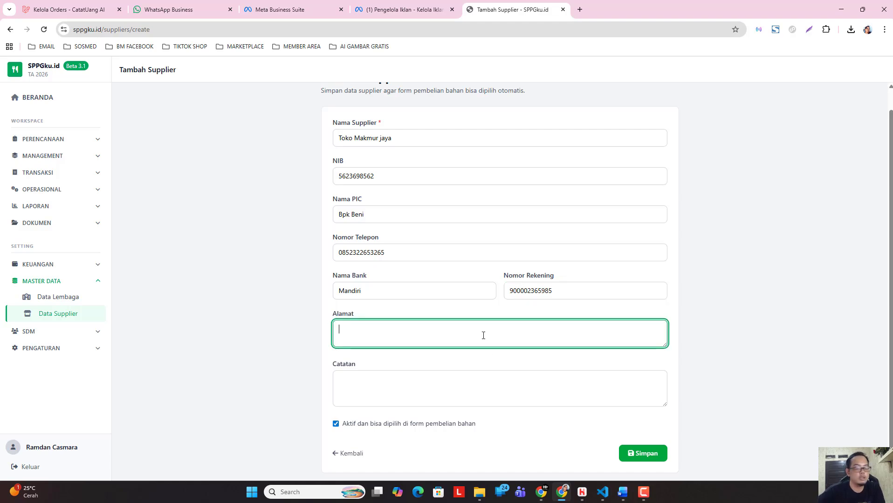
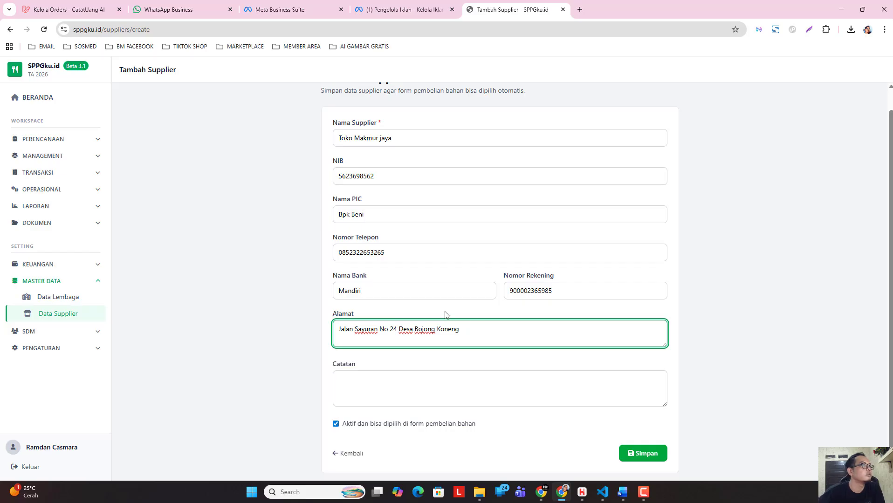
{"action": "left_click", "coordinate": [398, 379]}
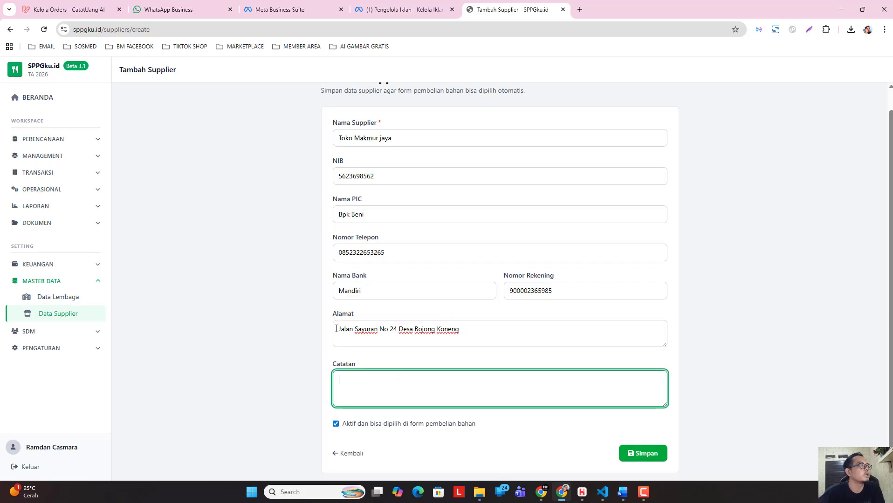
{"action": "left_click", "coordinate": [639, 454]}
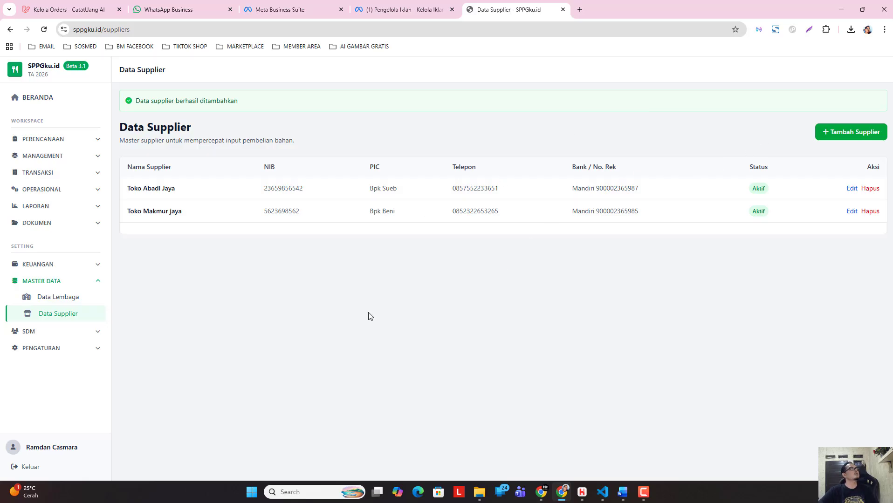
Review the Data Lembaga and Data Supplier master lists, ending on Data Lembaga.
{"action": "left_click", "coordinate": [65, 299]}
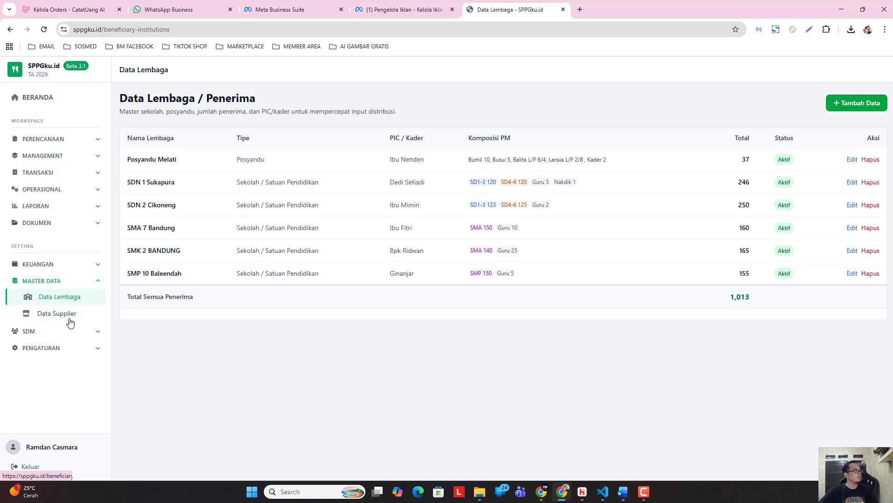
{"action": "left_click", "coordinate": [72, 318]}
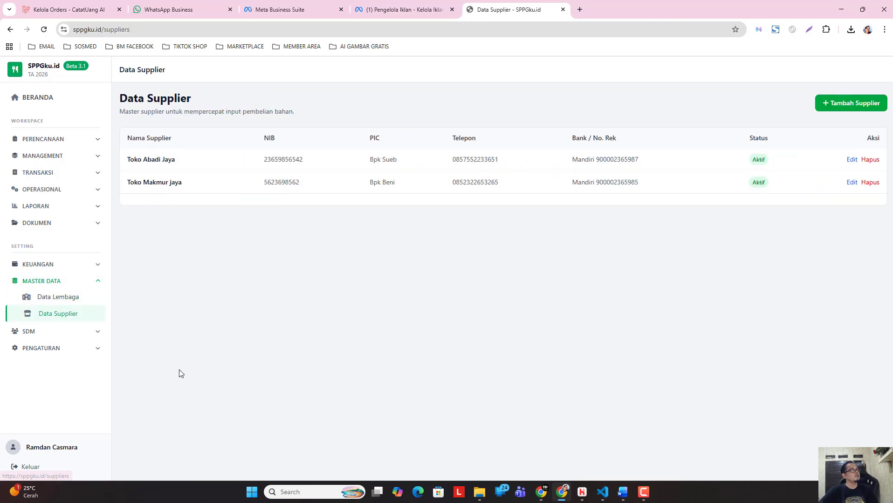
{"action": "left_click", "coordinate": [61, 299]}
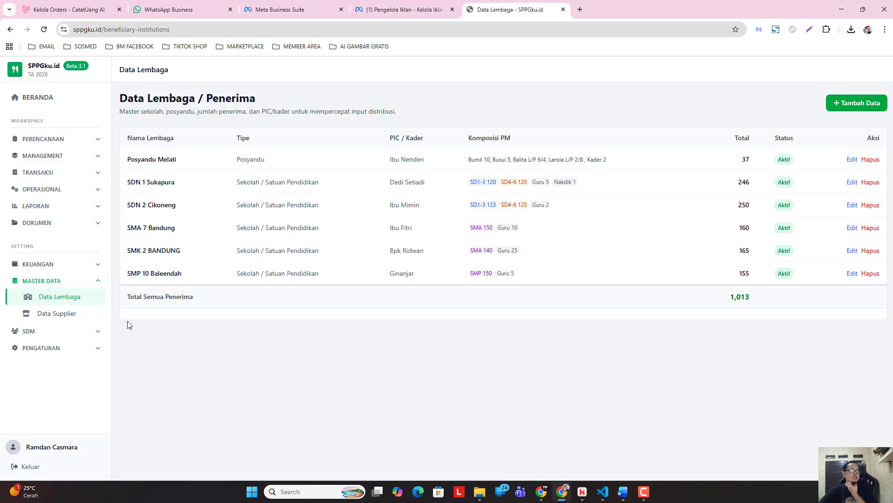
{"action": "left_click", "coordinate": [80, 282]}
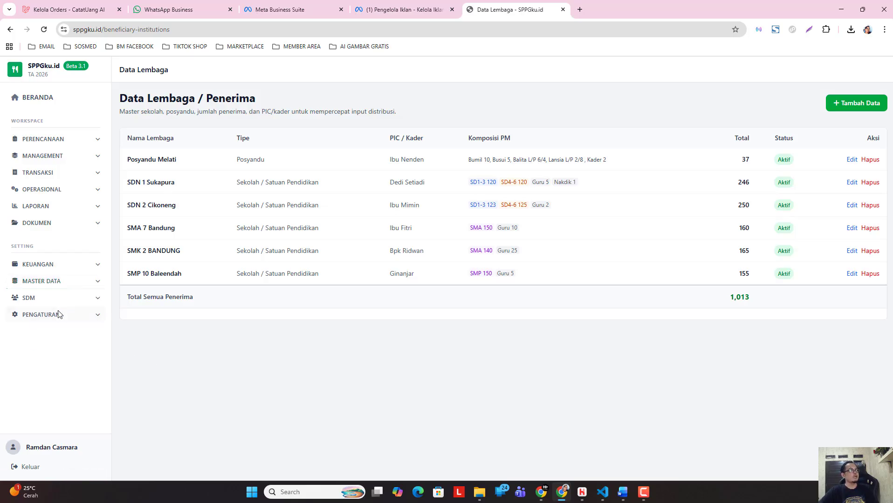
{"action": "left_click", "coordinate": [67, 287]}
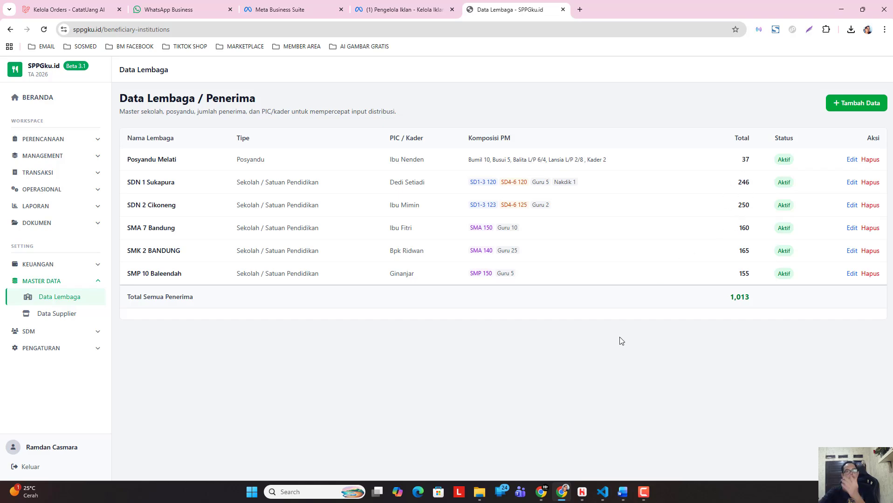
{"action": "left_click", "coordinate": [88, 283]}
{"action": "left_click", "coordinate": [70, 284]}
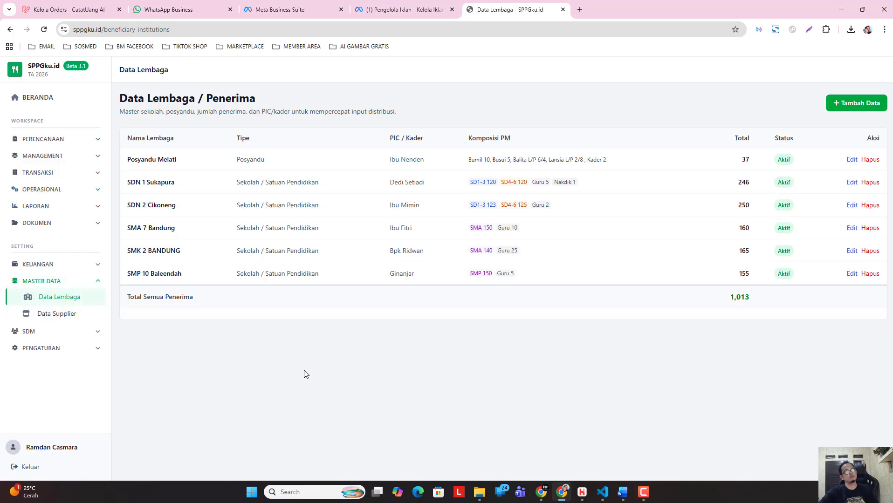